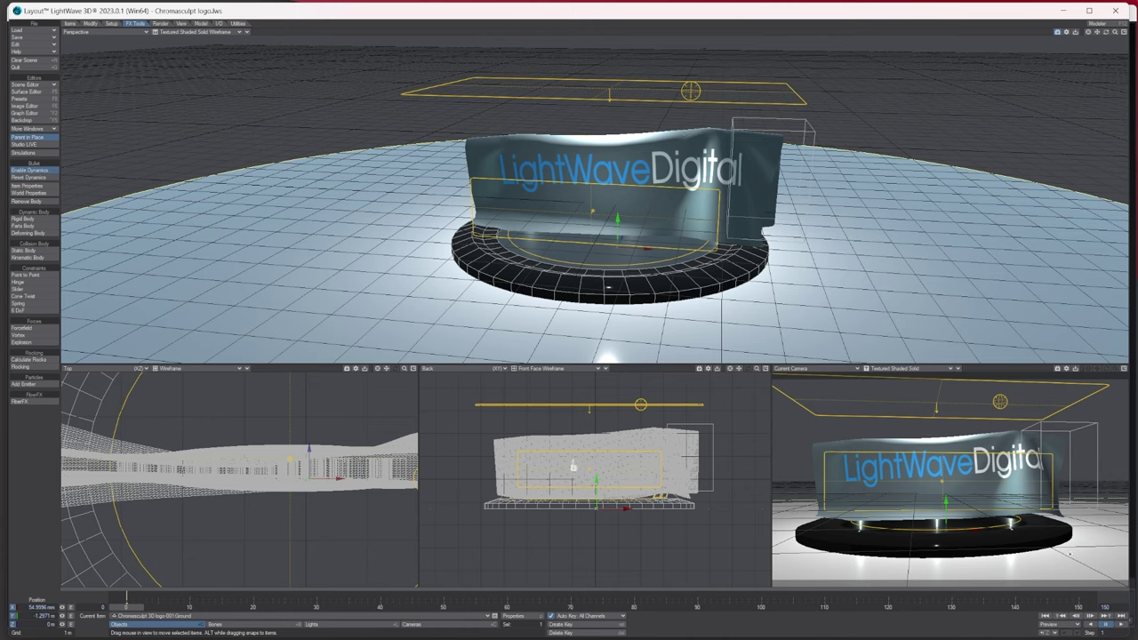
Play the cloth reveal animation, stop it and return to frame 0.
click(1119, 616)
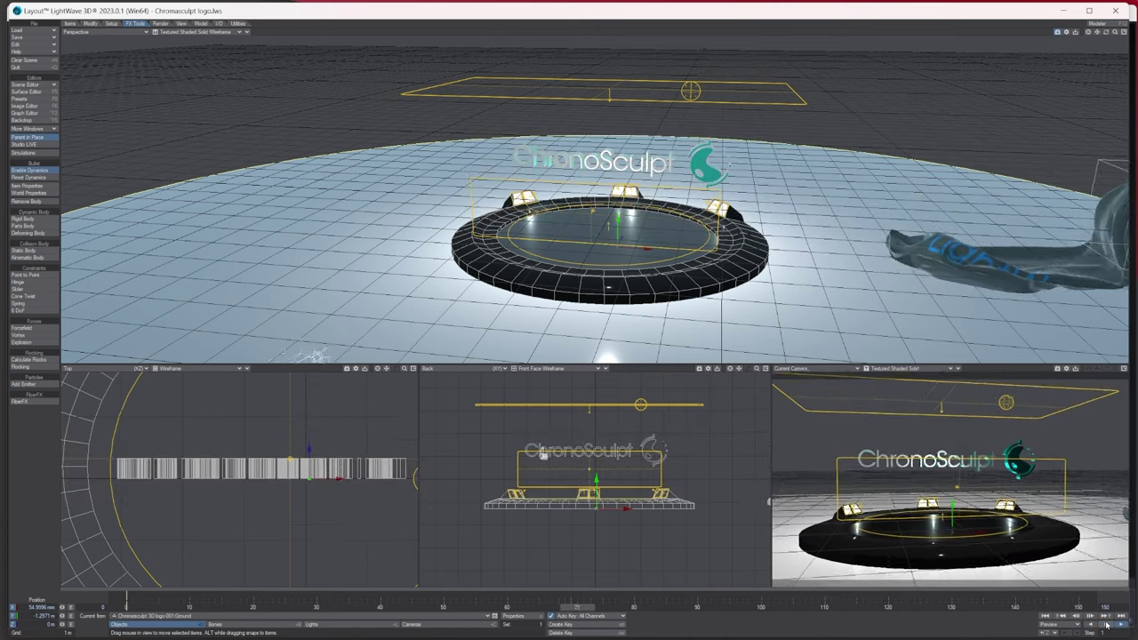
click(1107, 625)
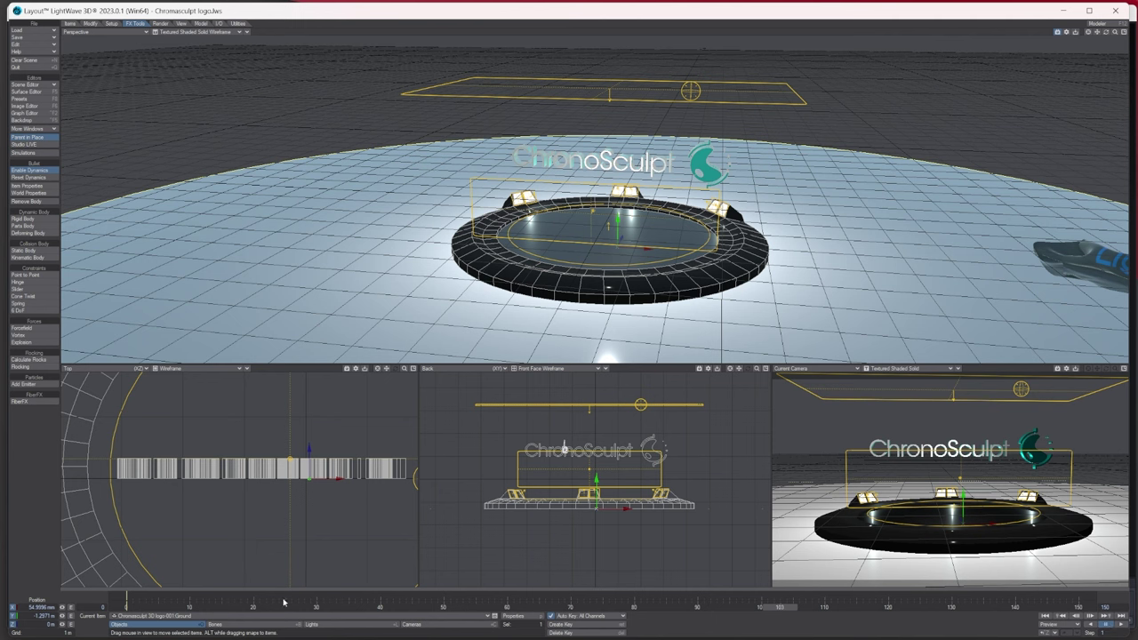
click(124, 608)
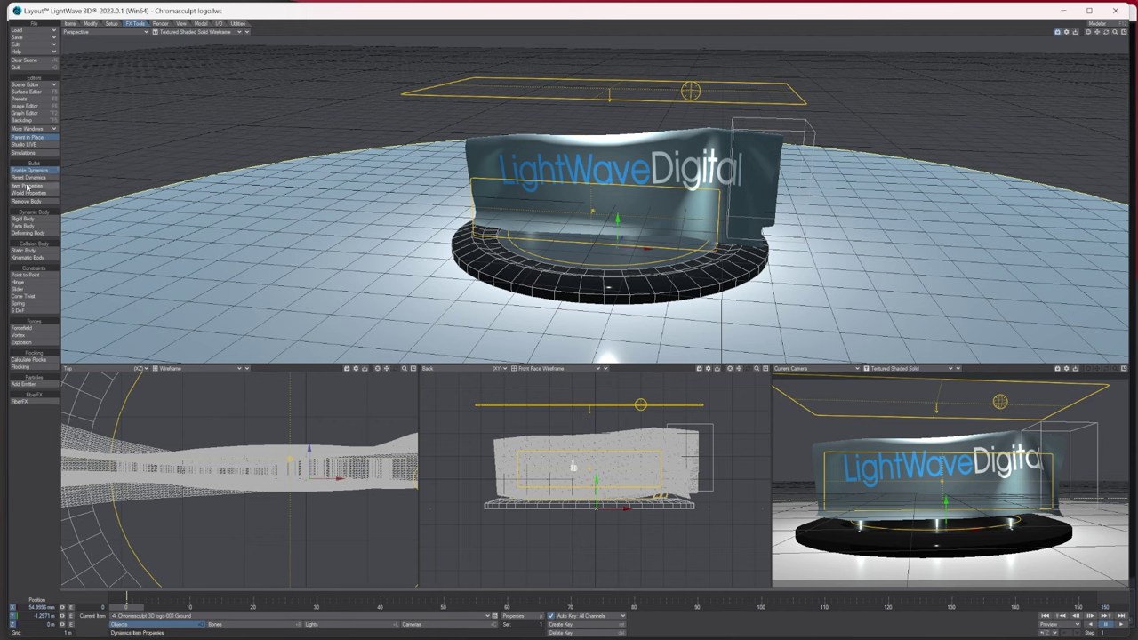
Open the Bullet item properties and review the settings of the Drag, Base, Ground and Proxy collision bodies.
click(27, 186)
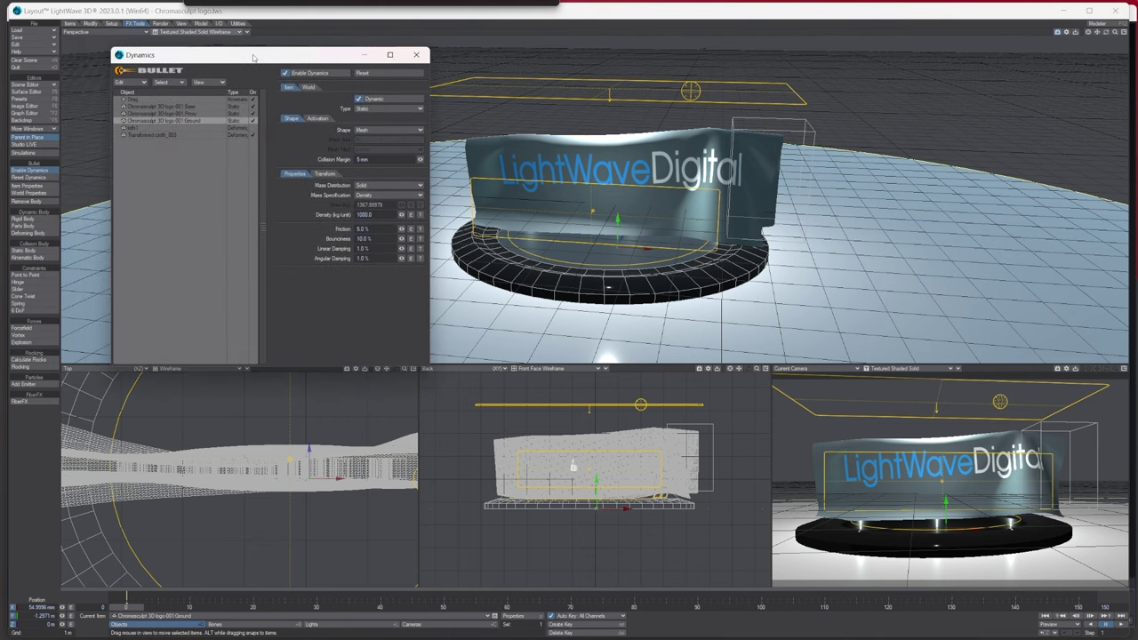
click(134, 98)
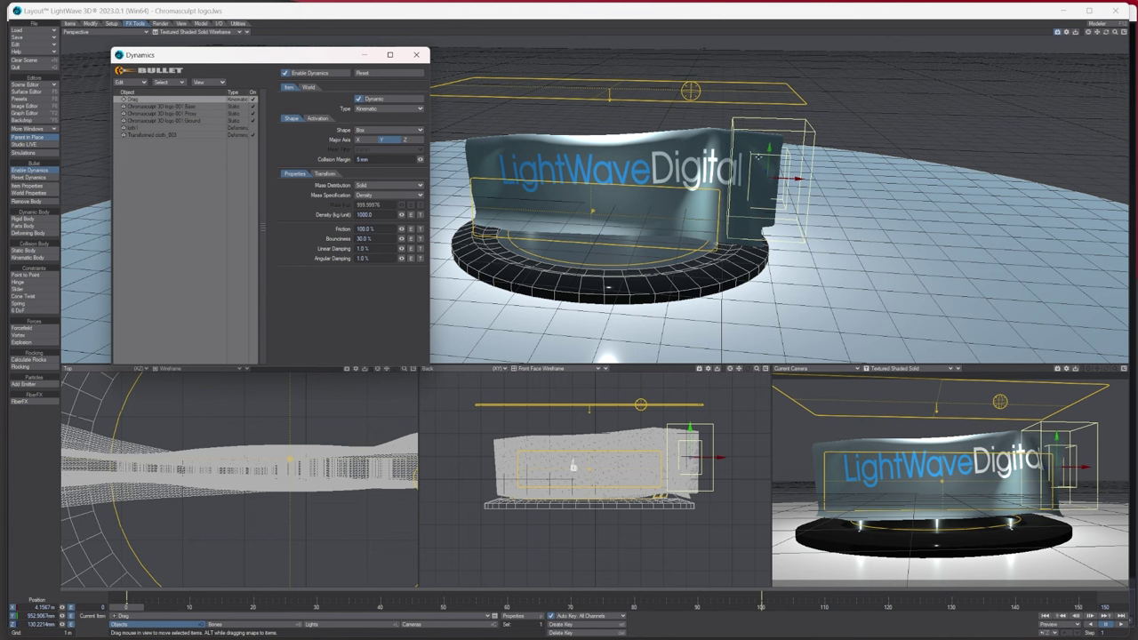
mouse_move(122, 605)
mouse_down()
mouse_move(267, 606)
mouse_move(126, 606)
mouse_up()
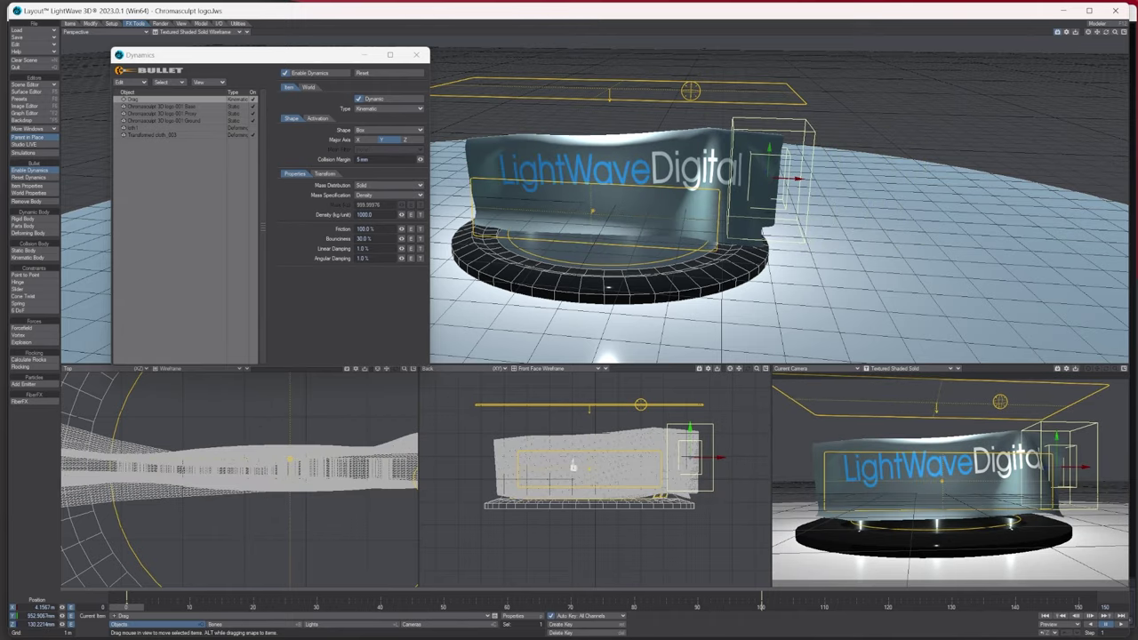
click(194, 106)
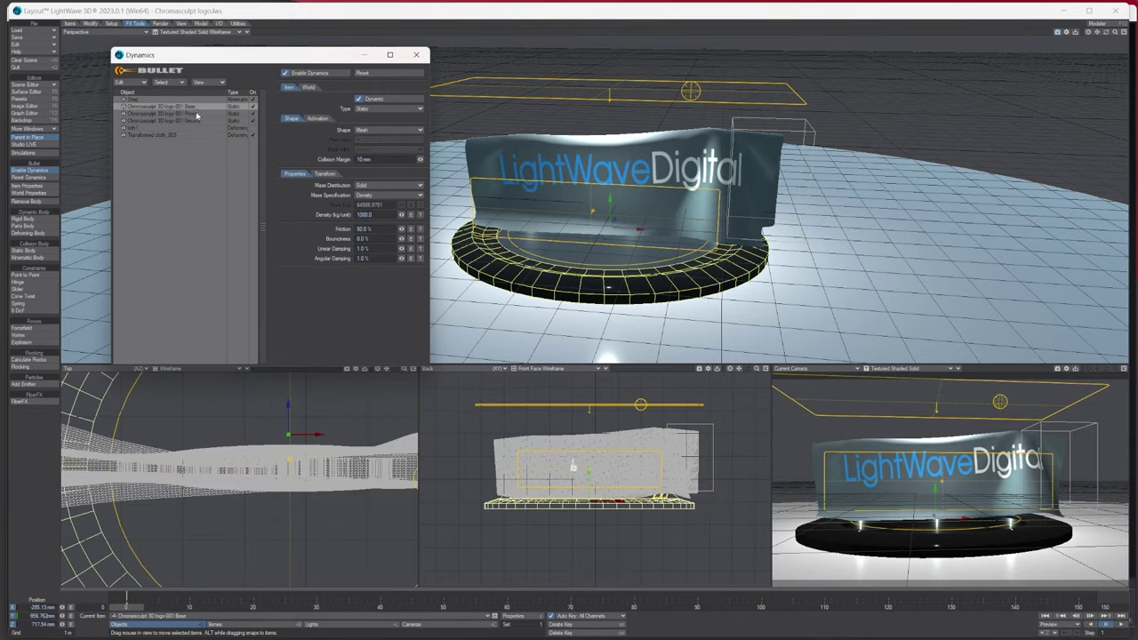
click(198, 121)
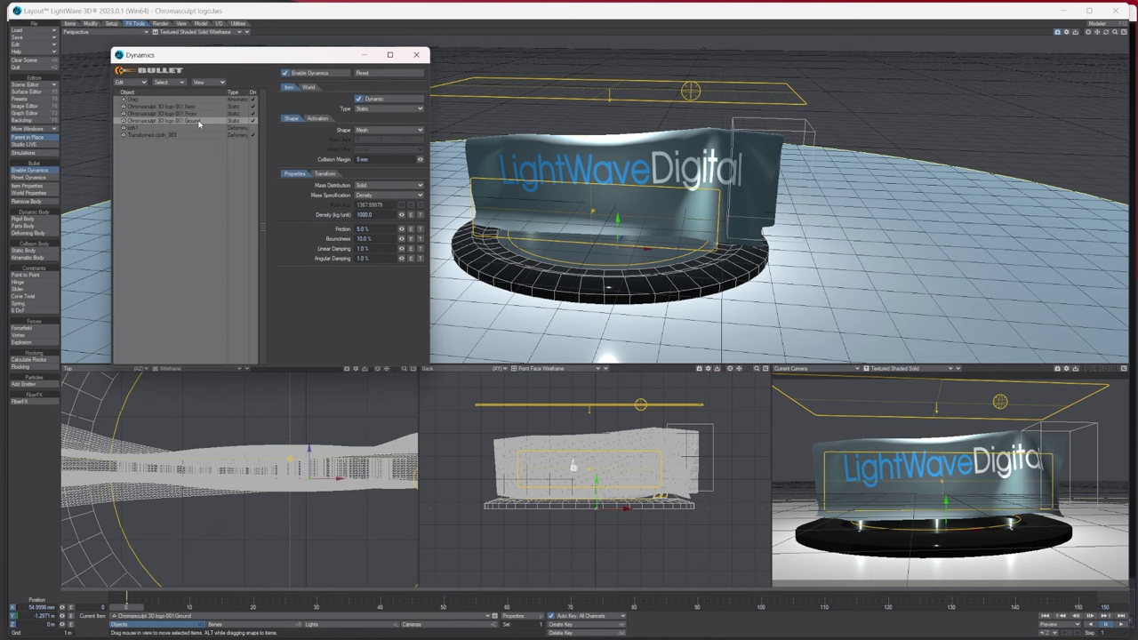
click(190, 115)
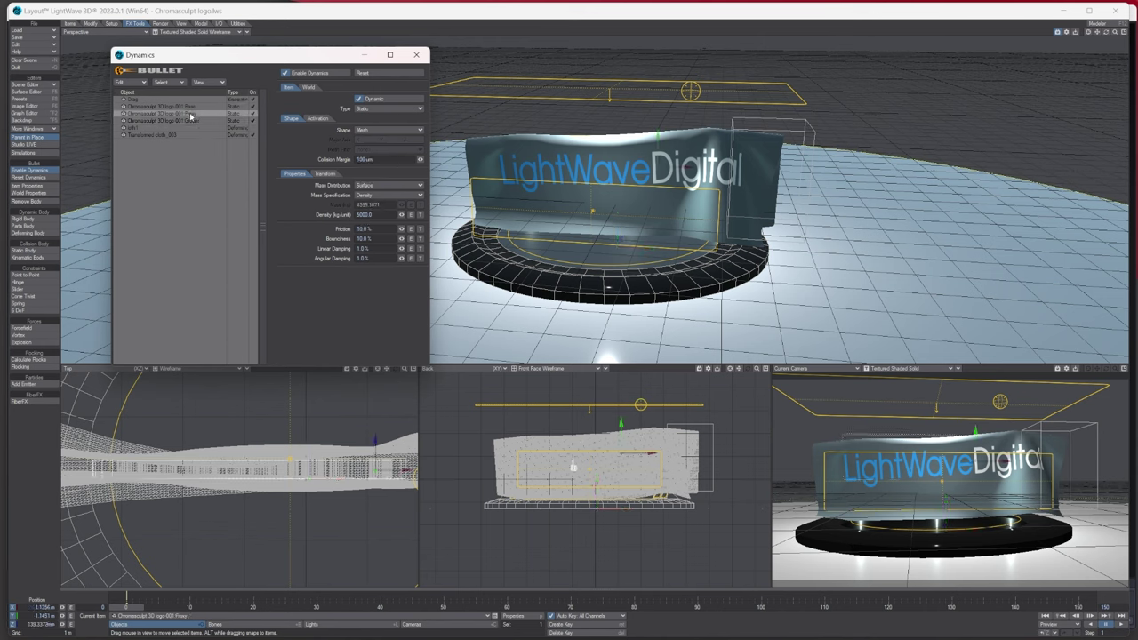
Open the Scene Editor and hide the Transformed cloth_003 object to expose the logo and its proxy.
click(27, 84)
drag(839, 98, 905, 69)
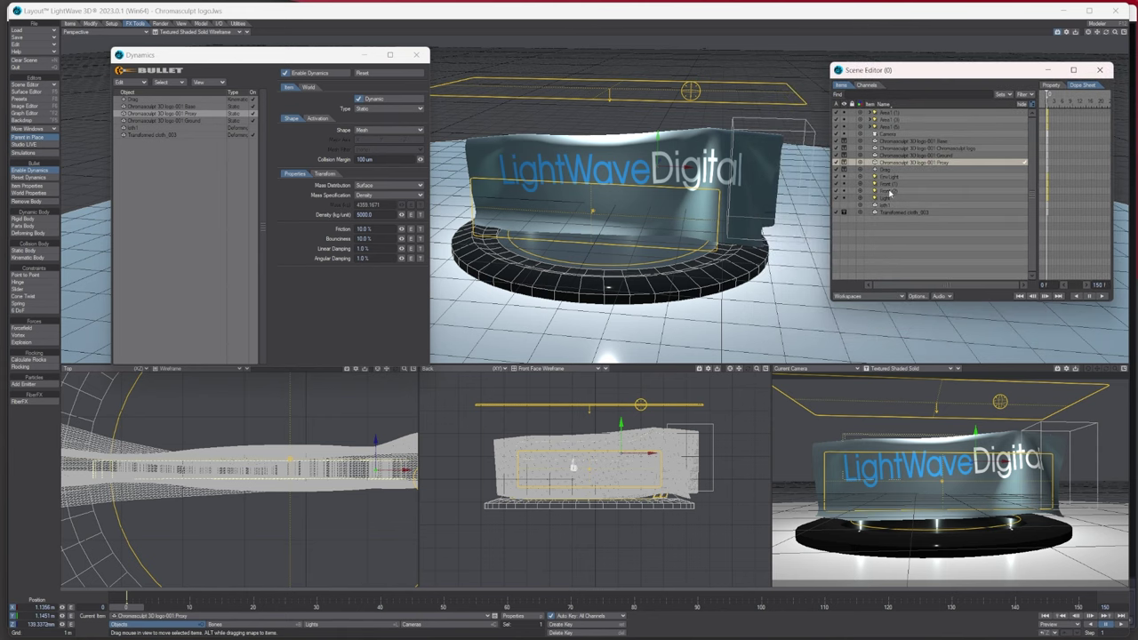
click(846, 215)
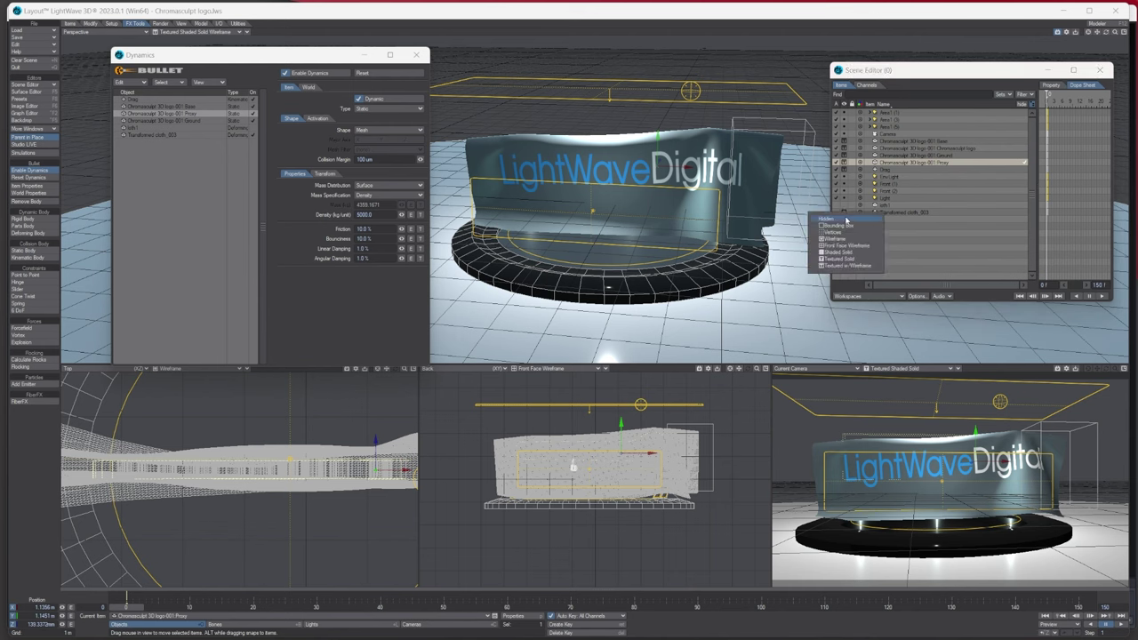
click(852, 220)
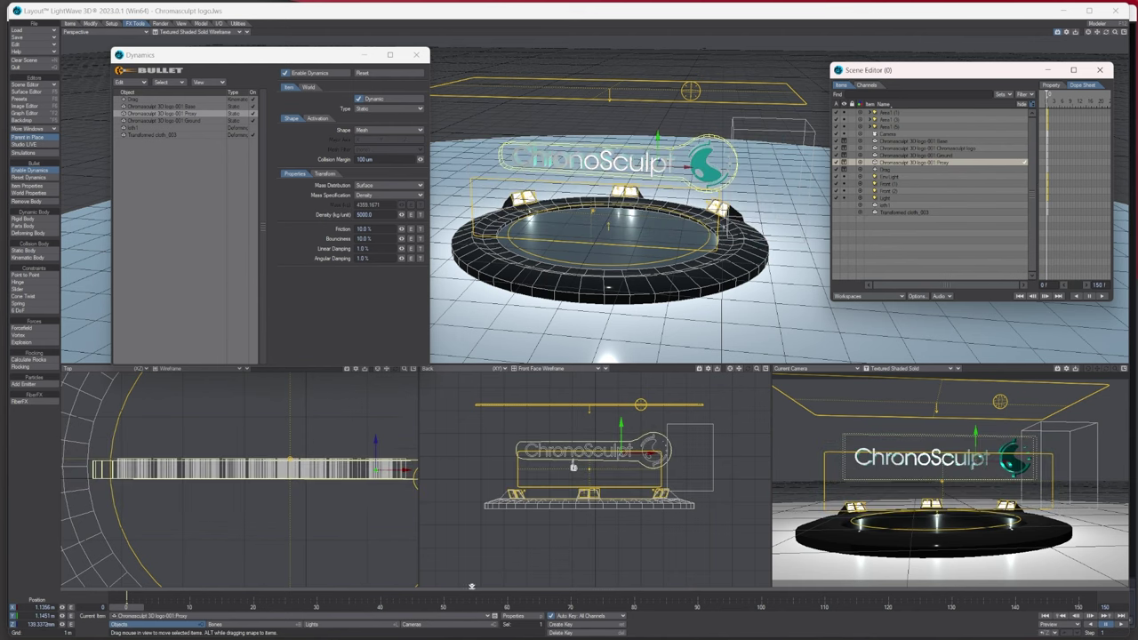
Inspect the logo proxy's render properties, lowering its Object Dissolve briefly and setting it back to 100%, and close them.
click(514, 615)
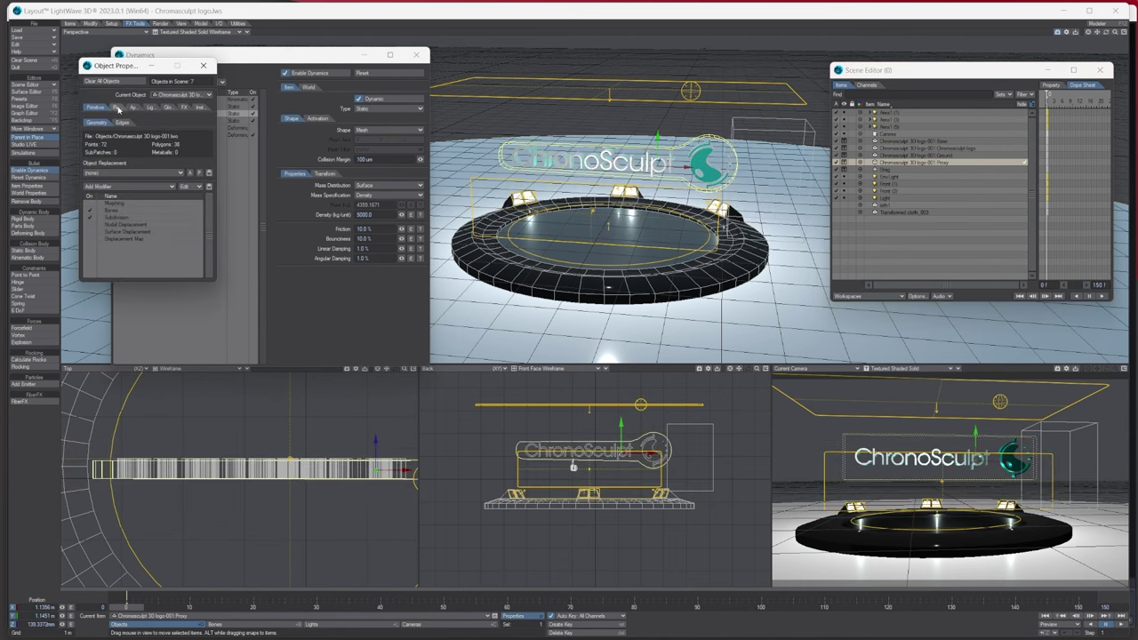
click(117, 107)
mouse_move(203, 165)
mouse_down()
mouse_move(176, 165)
mouse_move(186, 165)
mouse_up()
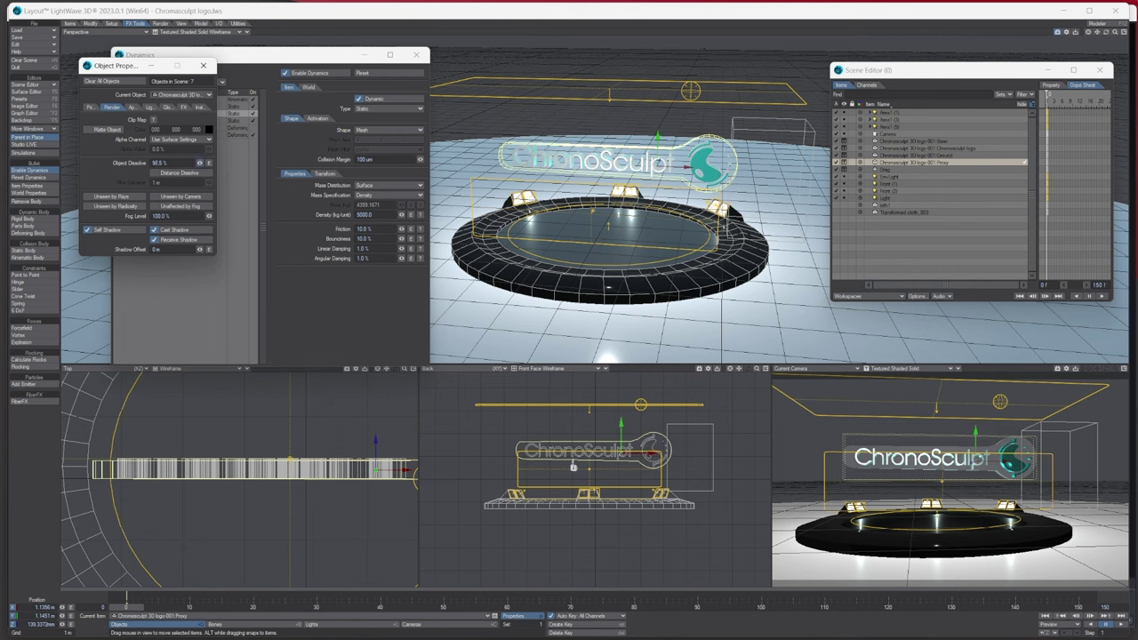
drag(199, 163, 210, 162)
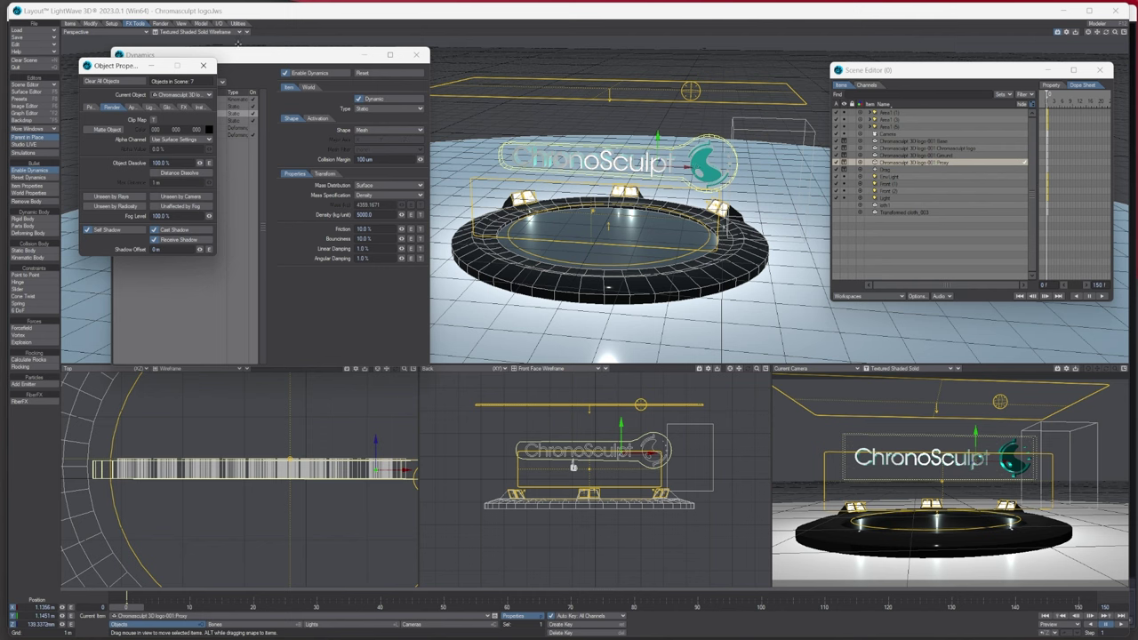
click(203, 65)
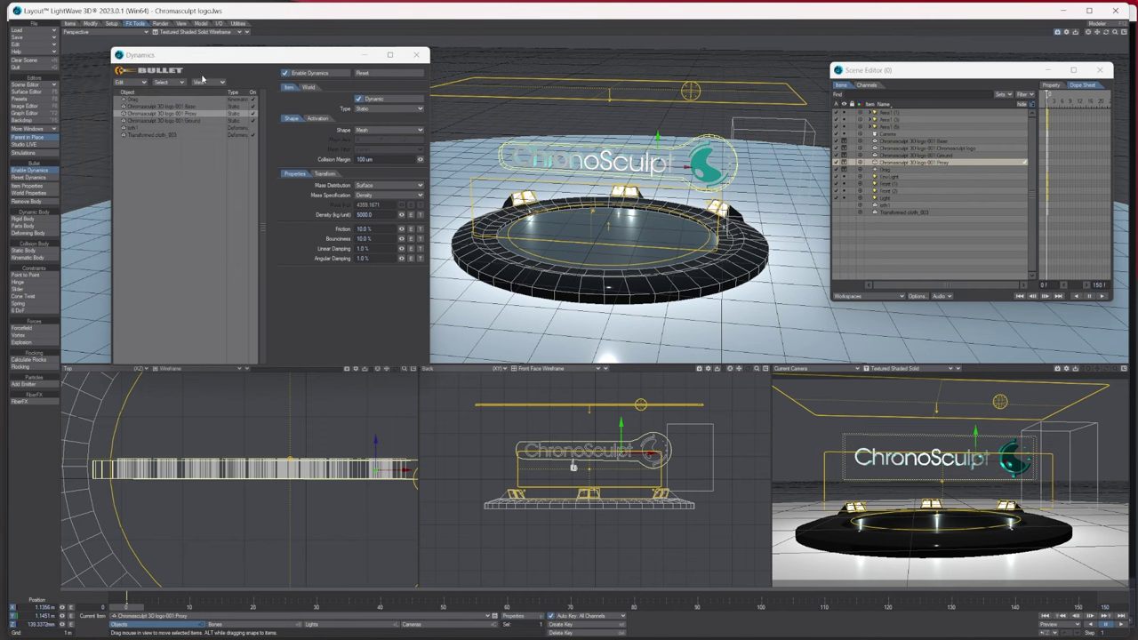
Disable dynamics on Transformed cloth_003 and show the other cloth object as Textured Solid.
click(156, 135)
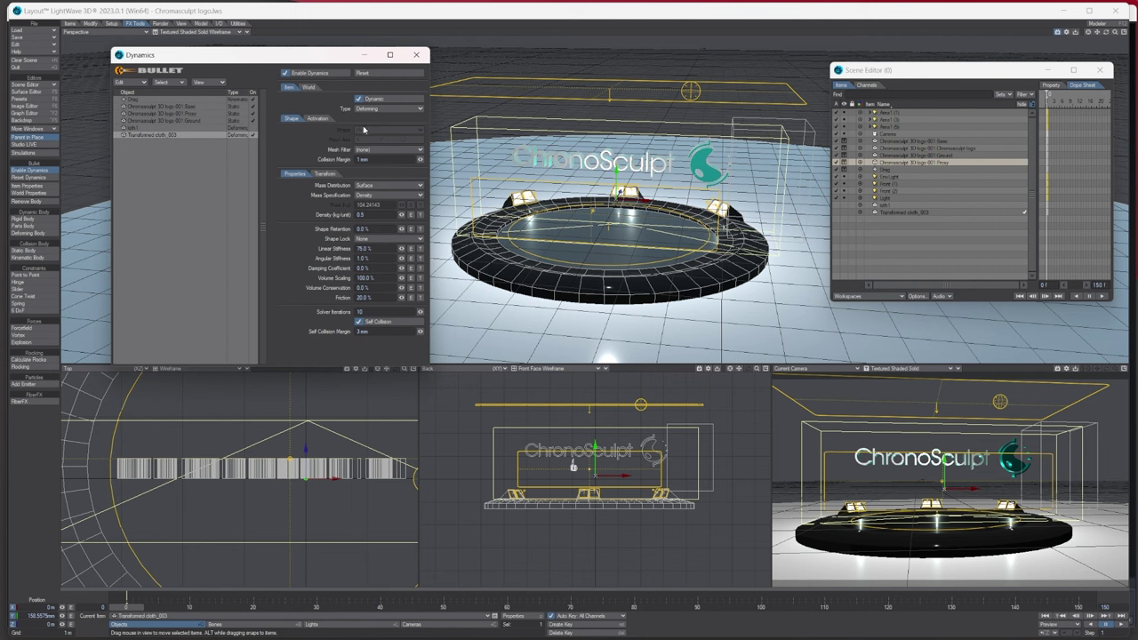
click(252, 136)
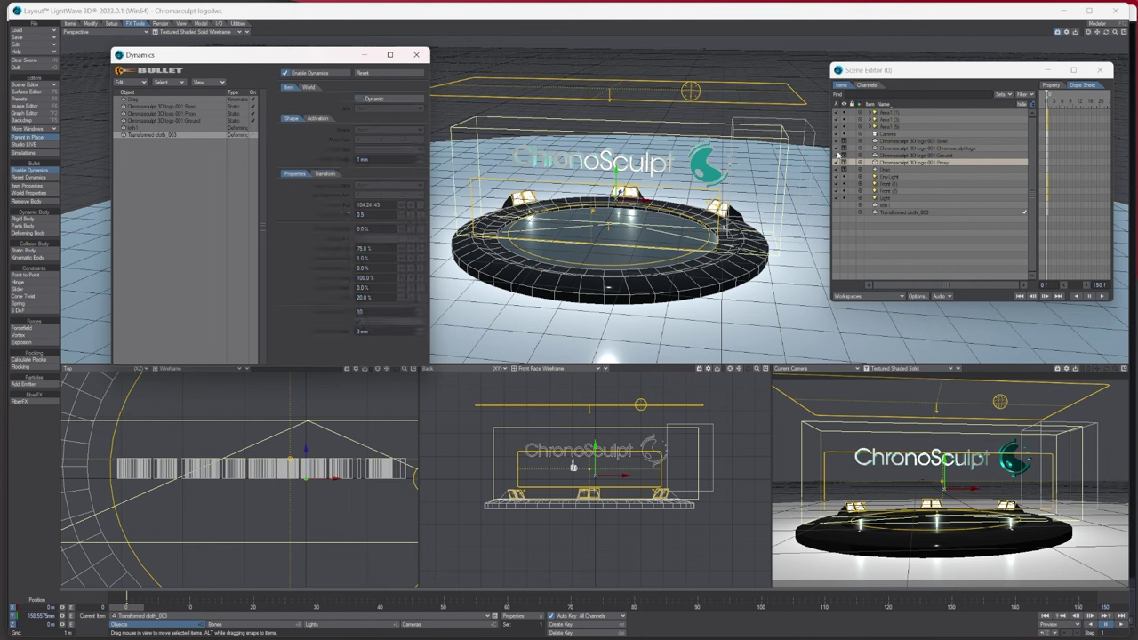
click(843, 212)
click(845, 256)
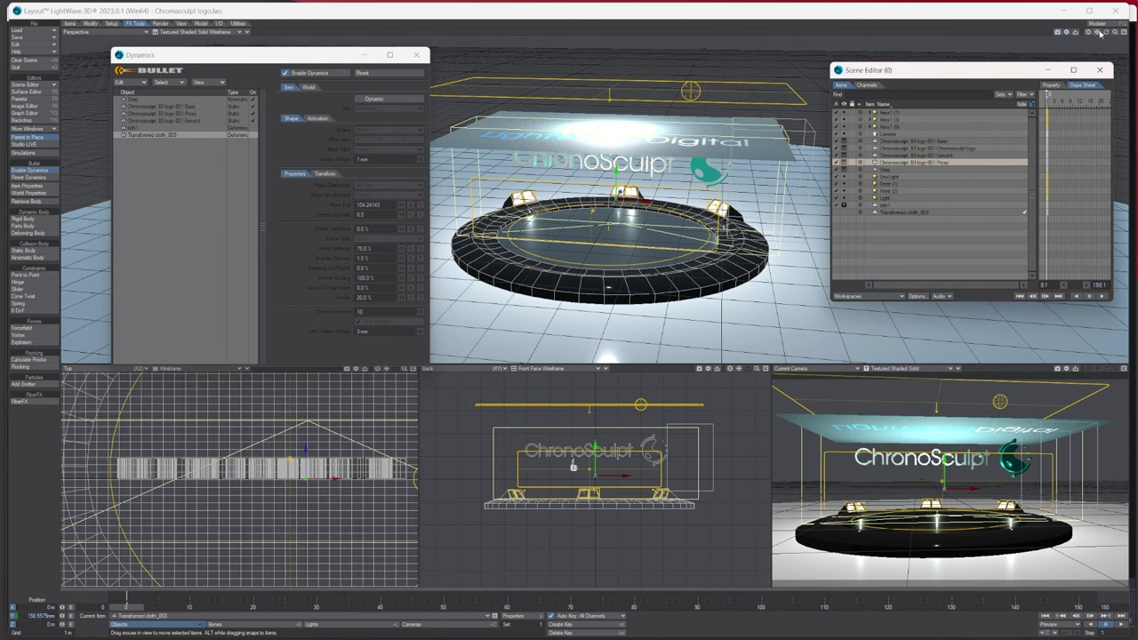
View the cloth from a higher angle and advance its simulation to frame 31.
drag(1106, 32, 1105, 59)
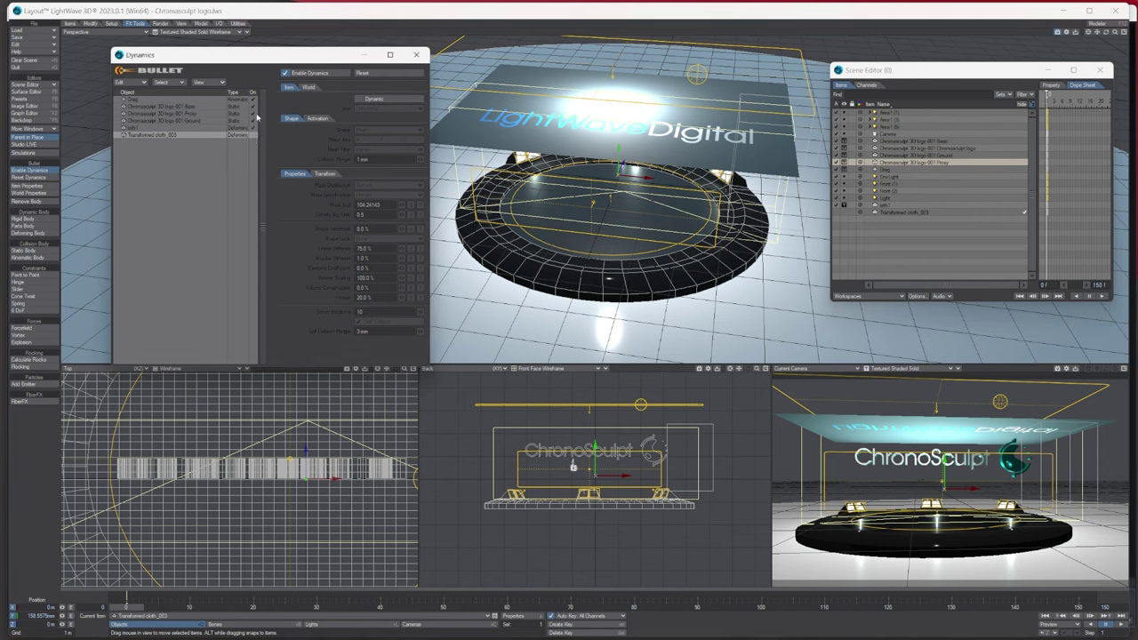
click(316, 610)
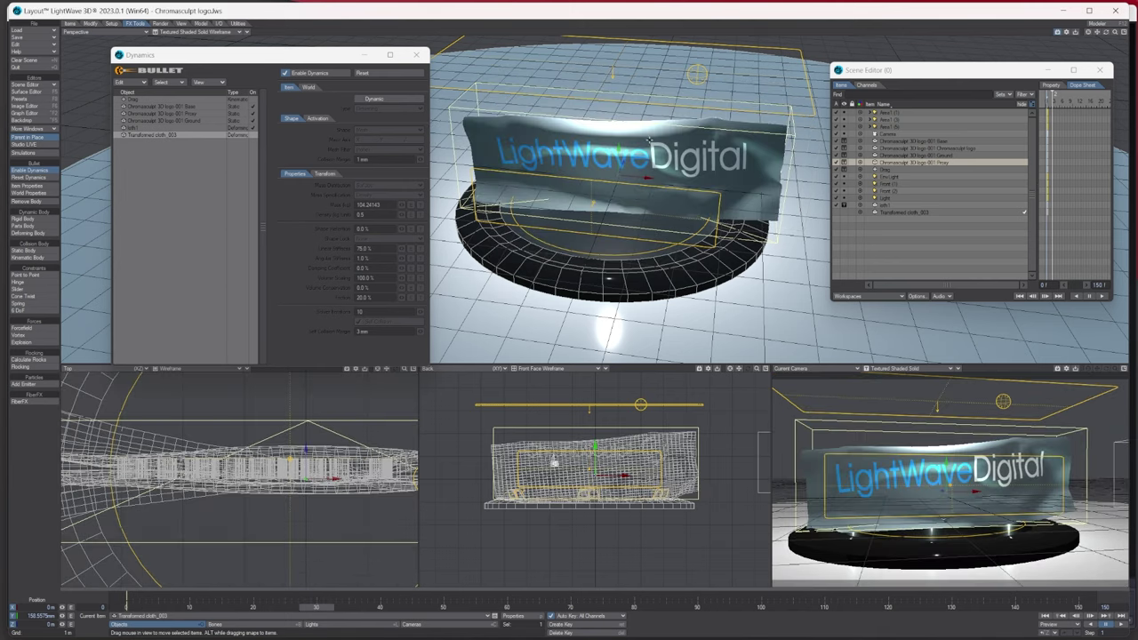
mouse_move(322, 609)
mouse_down()
mouse_move(169, 609)
mouse_move(321, 610)
mouse_up()
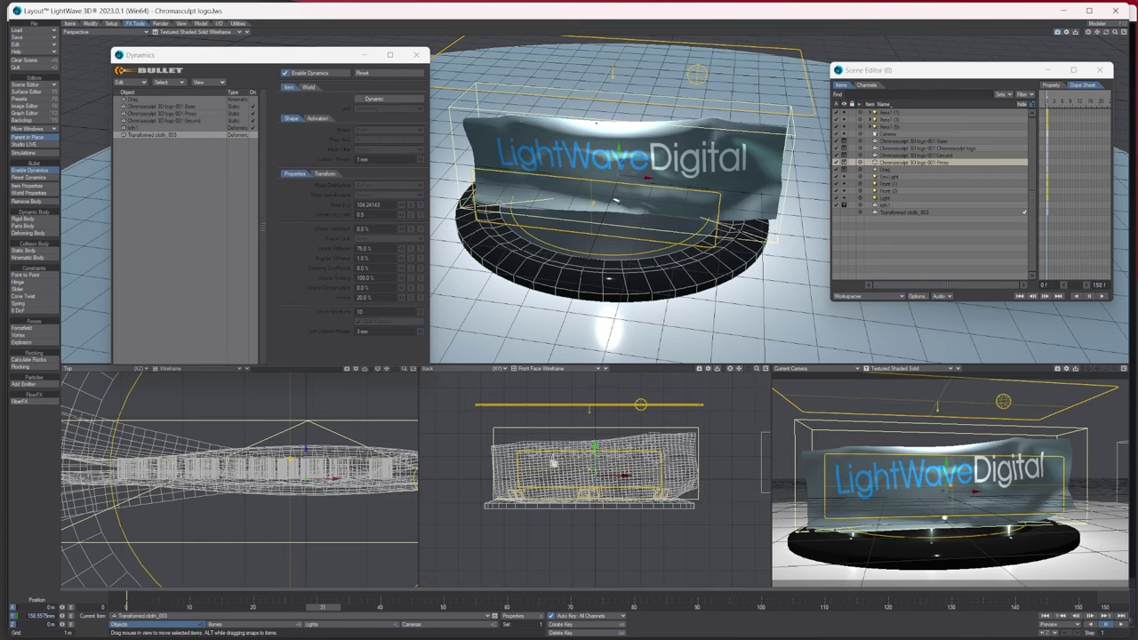
Check the geometry of Transformed cloth_003 in its object properties, turning its Subdivision modifier off and back on.
click(513, 615)
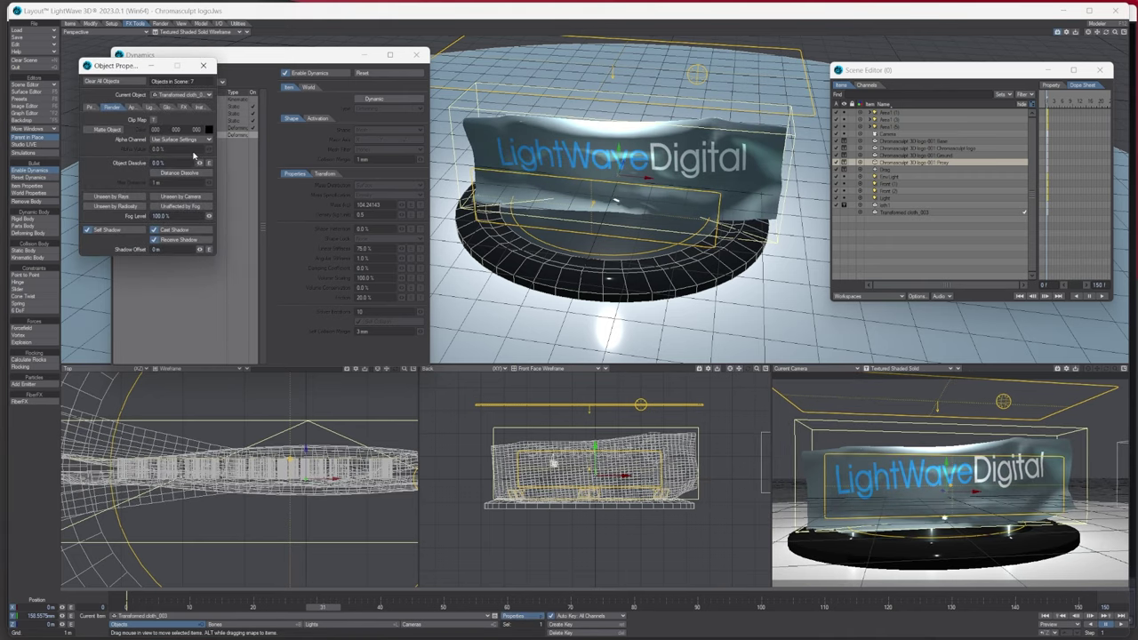
click(91, 107)
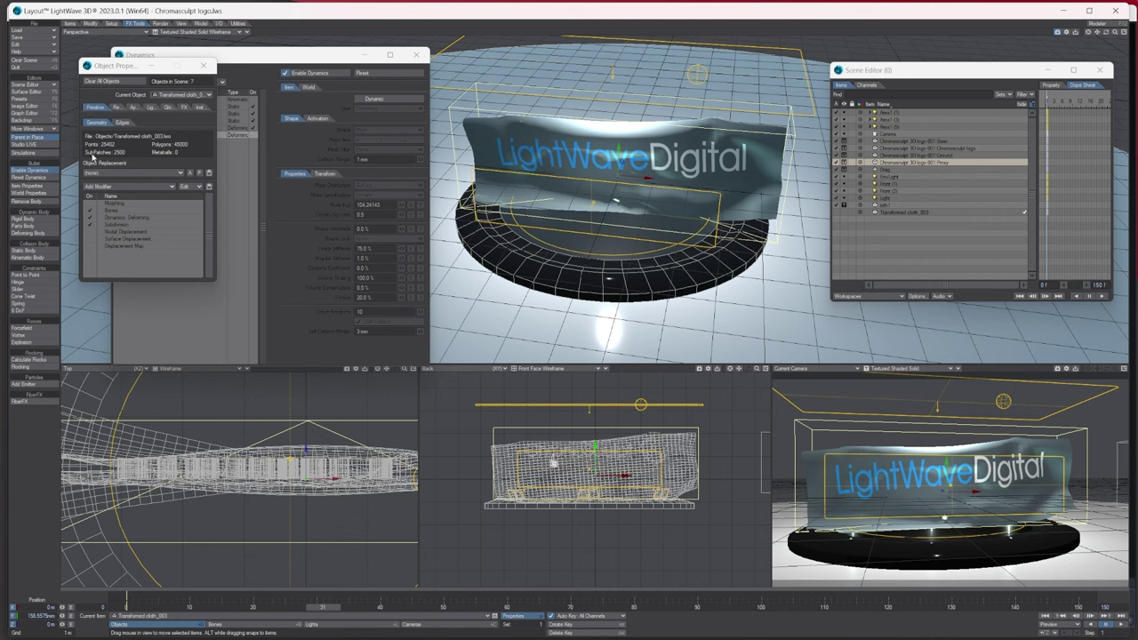
click(91, 225)
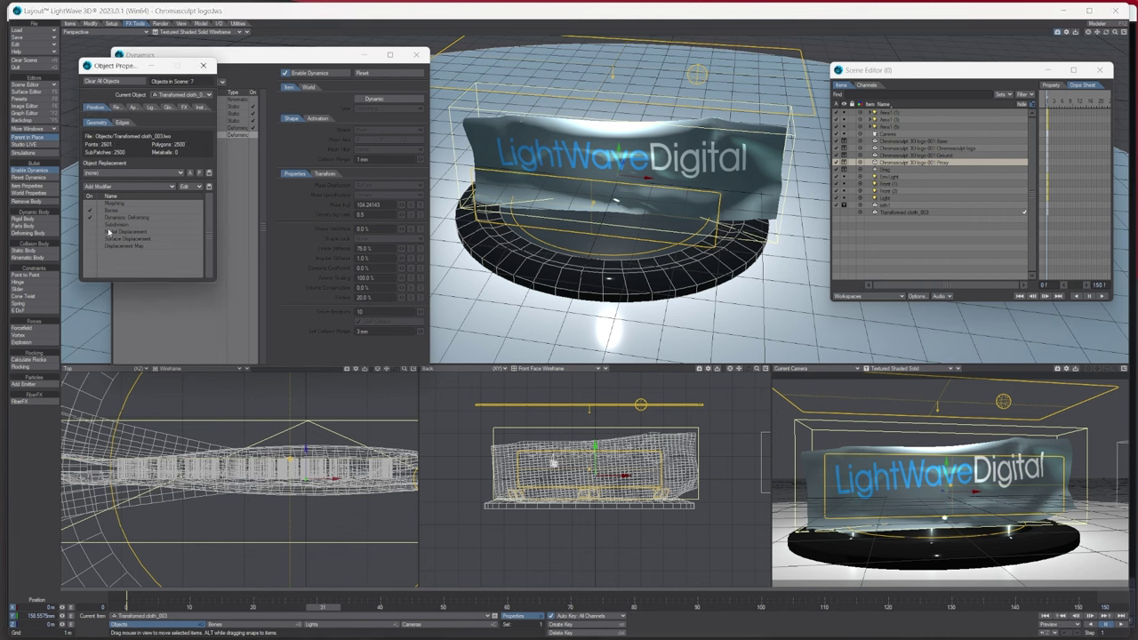
click(90, 225)
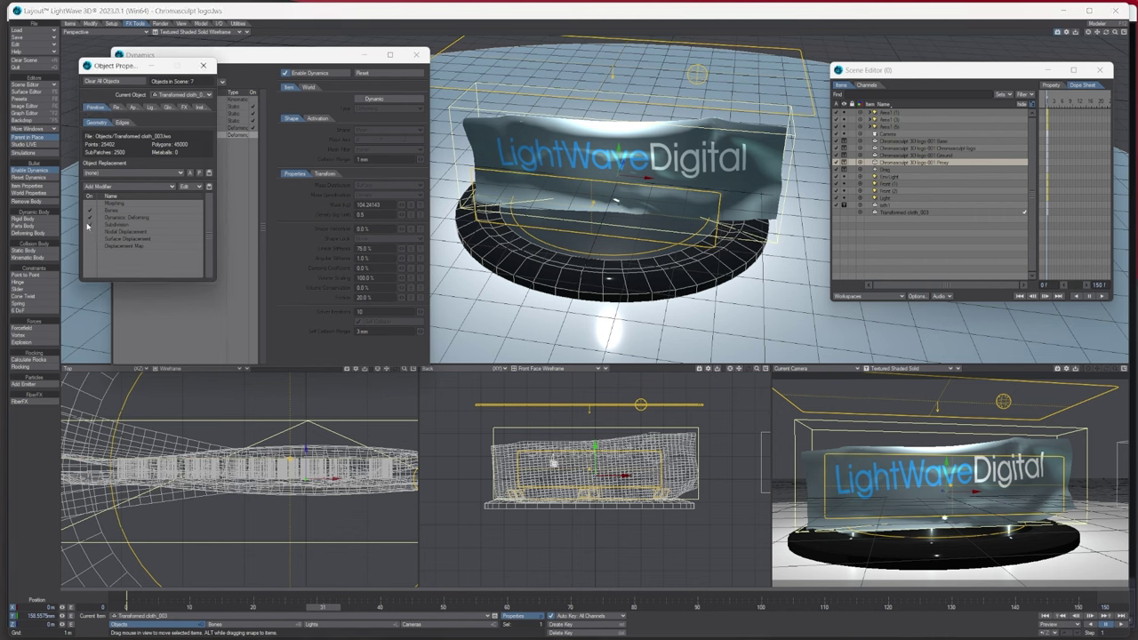
click(33, 37)
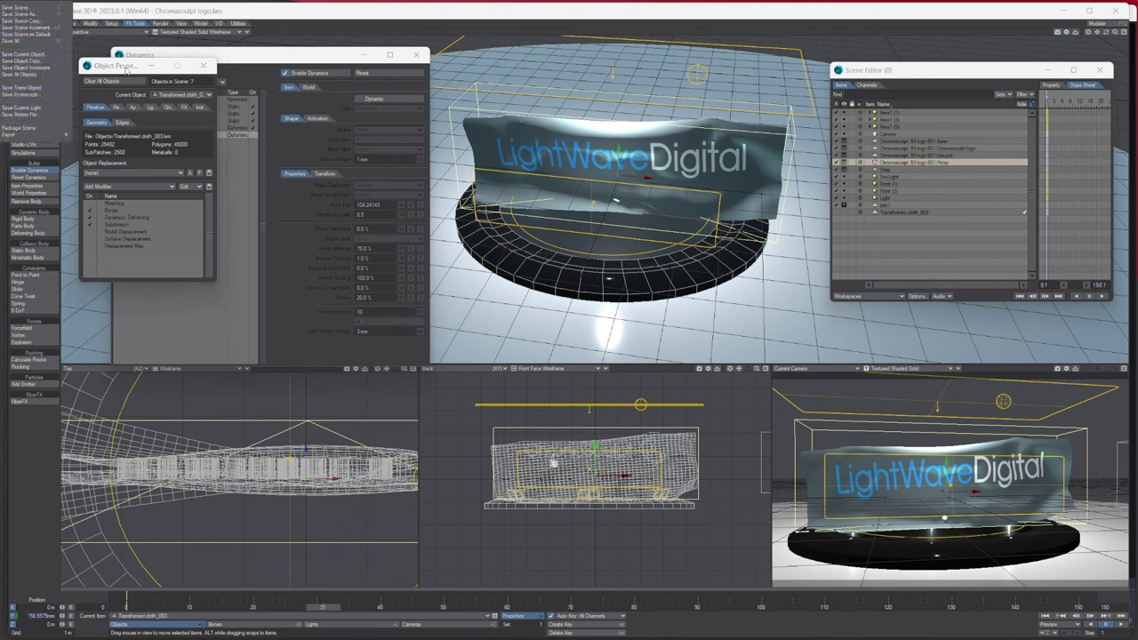
click(125, 70)
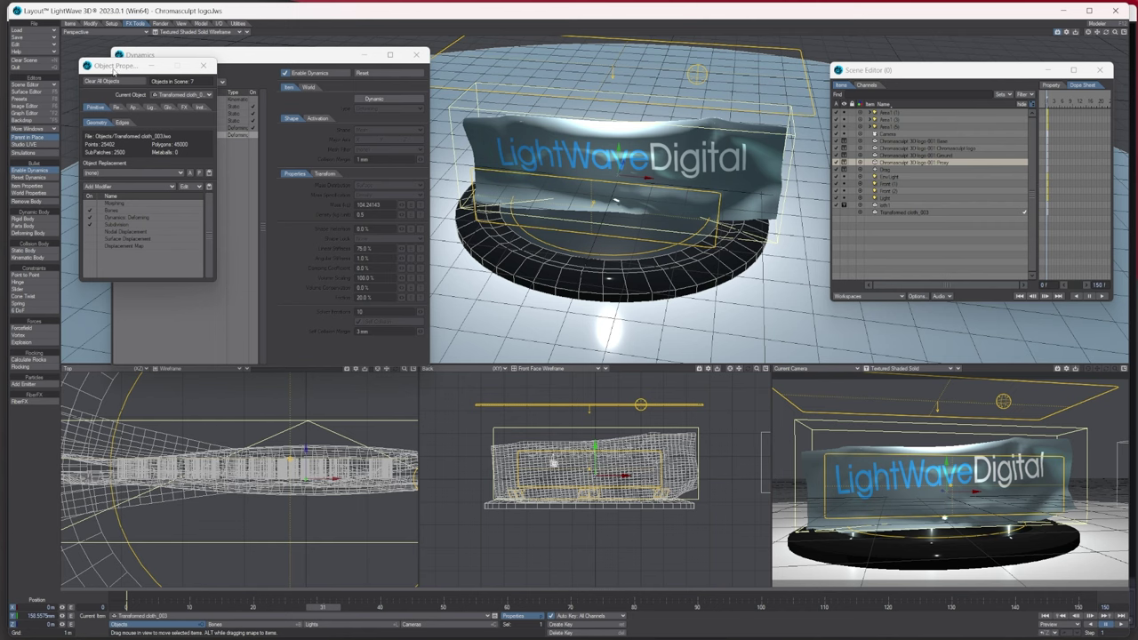
drag(121, 67, 0, 121)
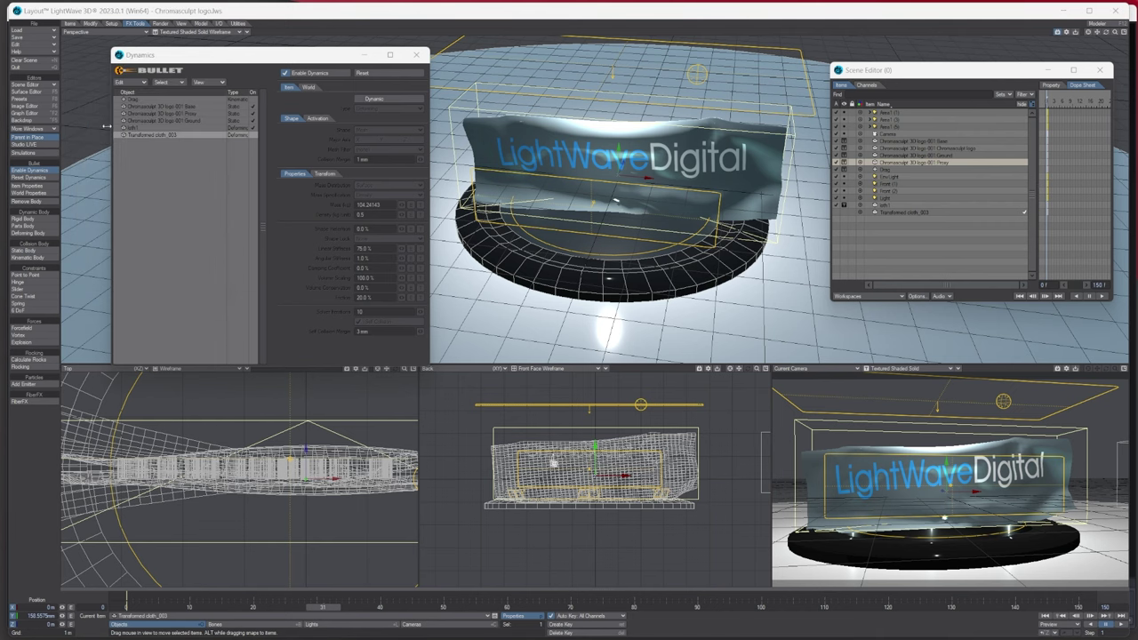
Re-enable dynamics on Transformed cloth_003 and display it as Textured Solid.
click(253, 136)
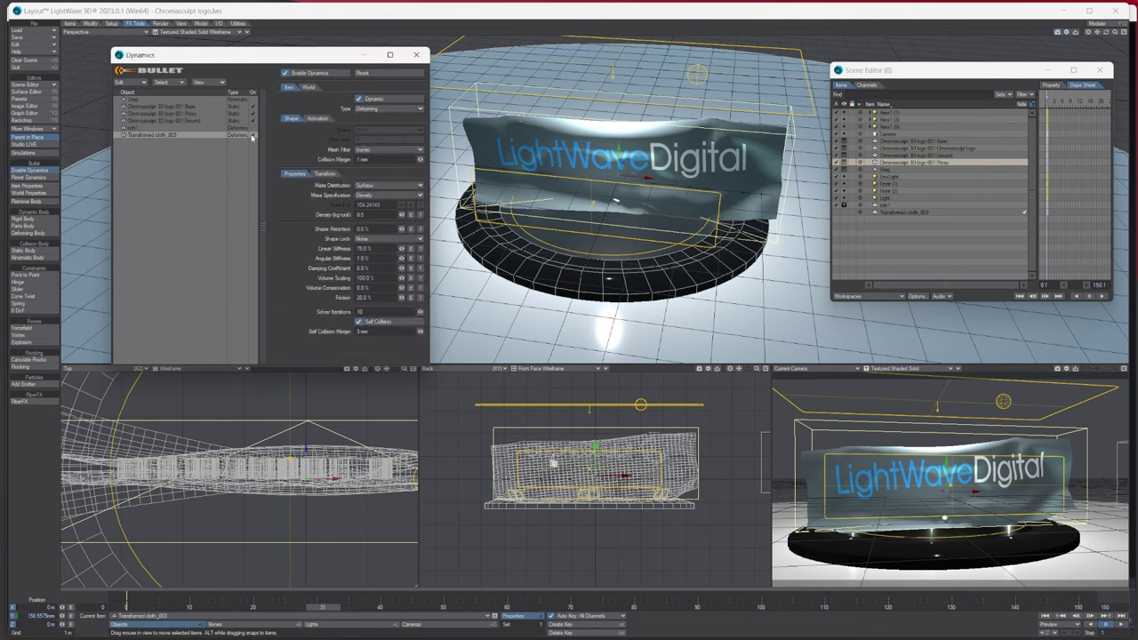
click(844, 213)
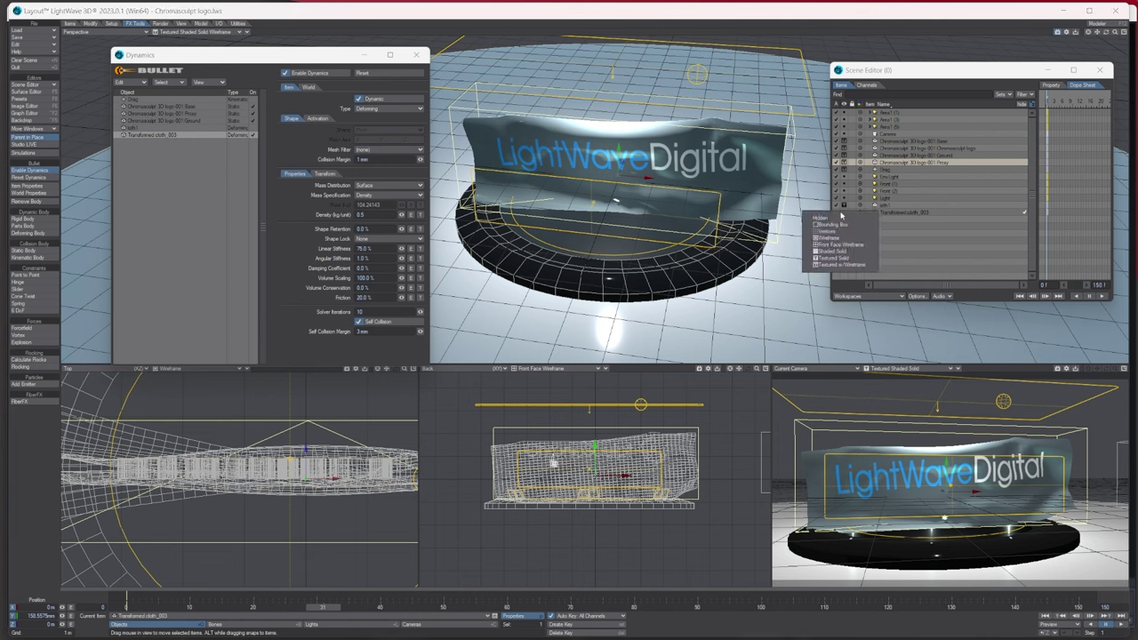
click(841, 259)
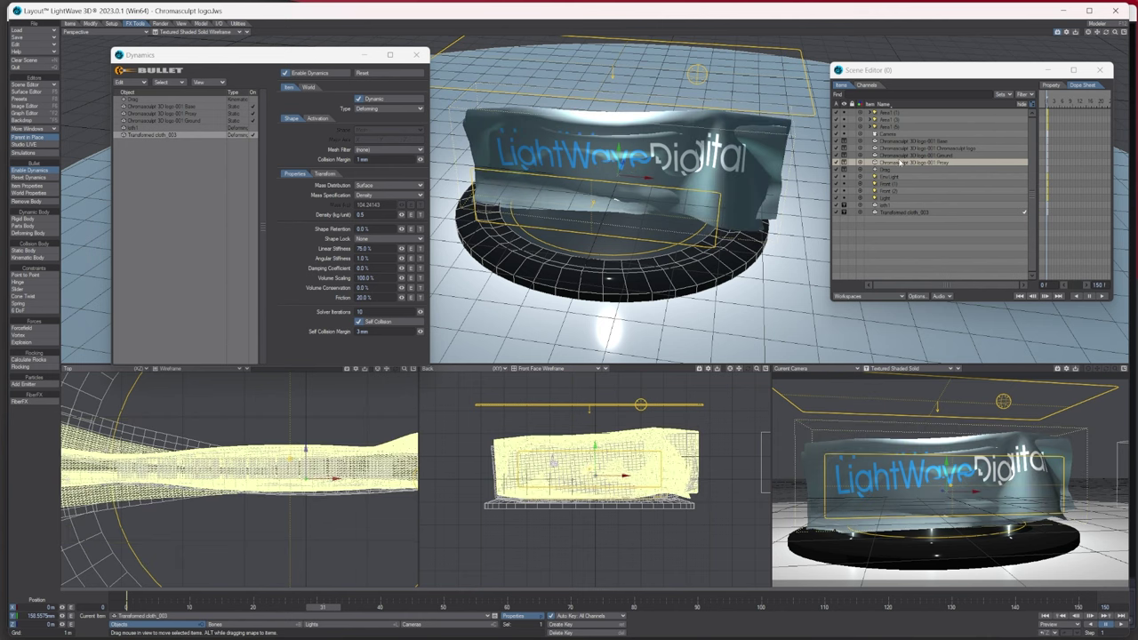
Hide the other cloth object so that only Transformed cloth_003 is displayed.
click(844, 206)
click(841, 214)
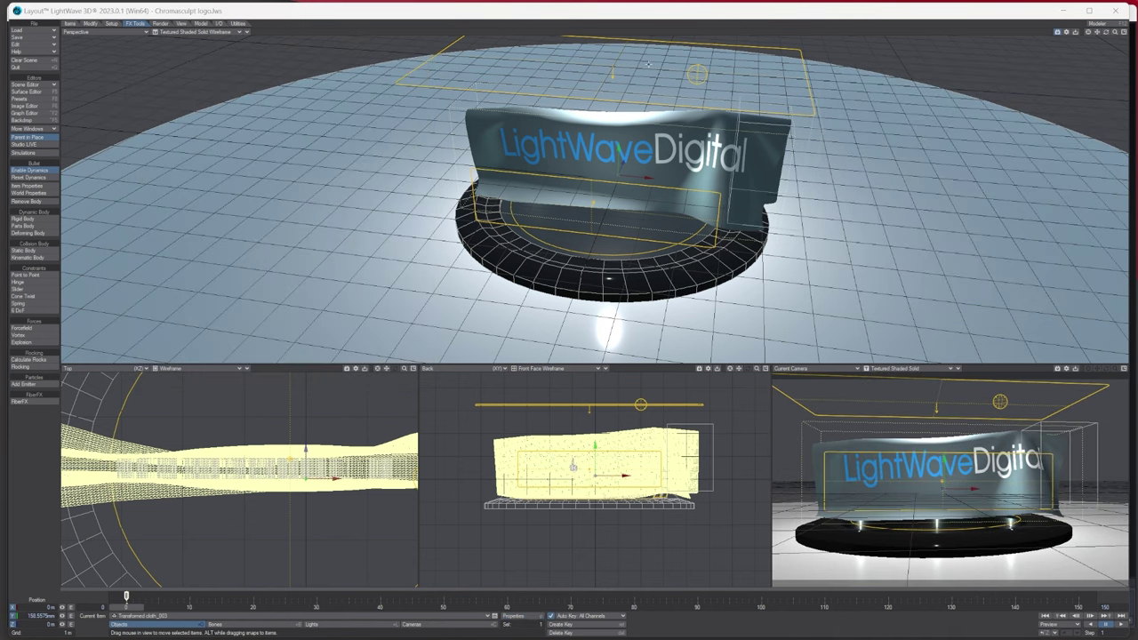
Add an MD Baker modifier to Transformed cloth_003 and bake its simulation to an MDD cache, Cage Only, for frames 0 to 150.
drag(1106, 32, 1098, 89)
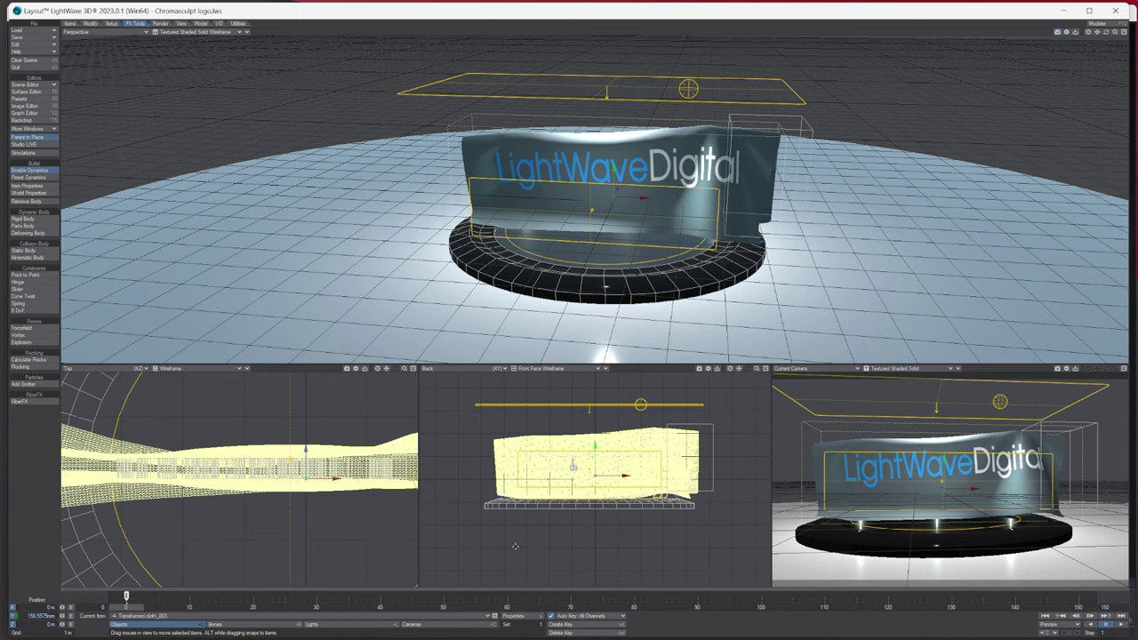
click(513, 615)
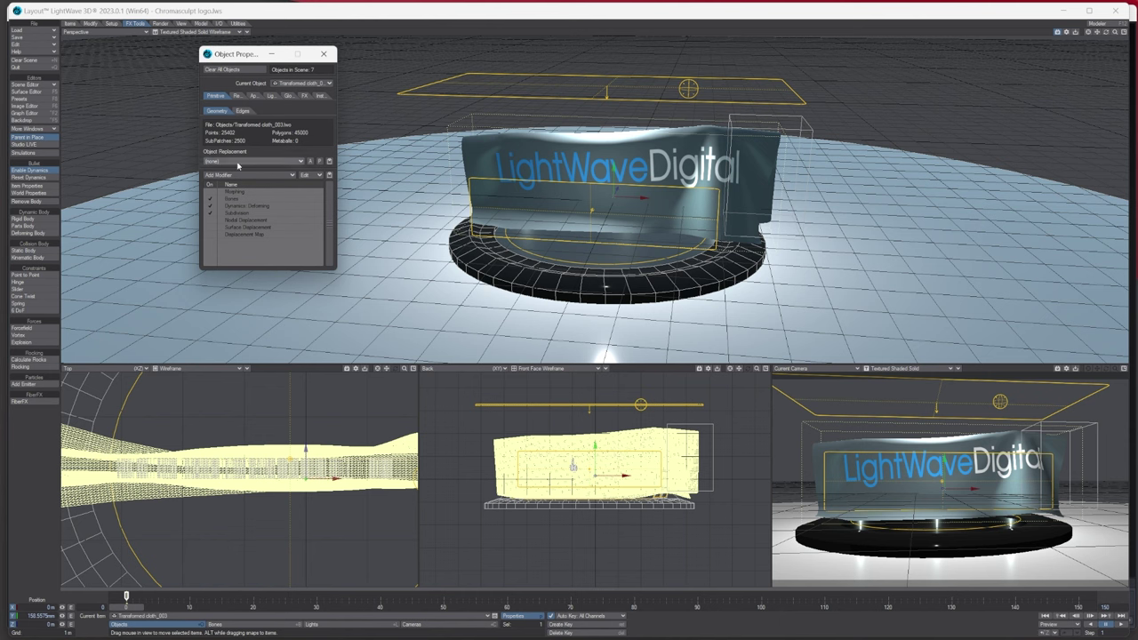
click(228, 177)
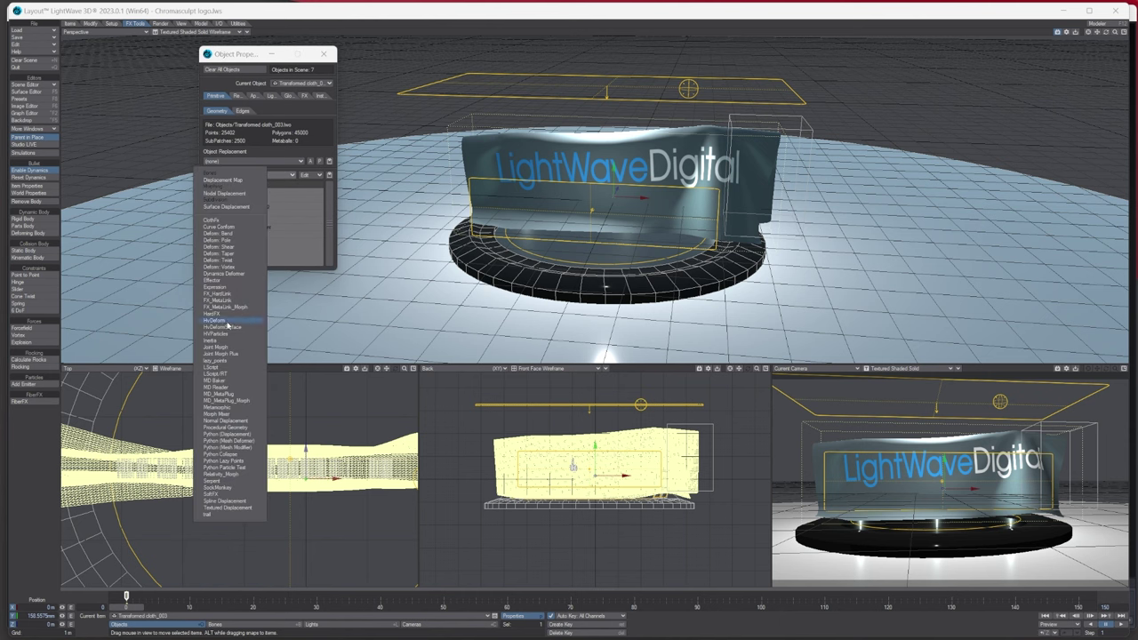
click(218, 381)
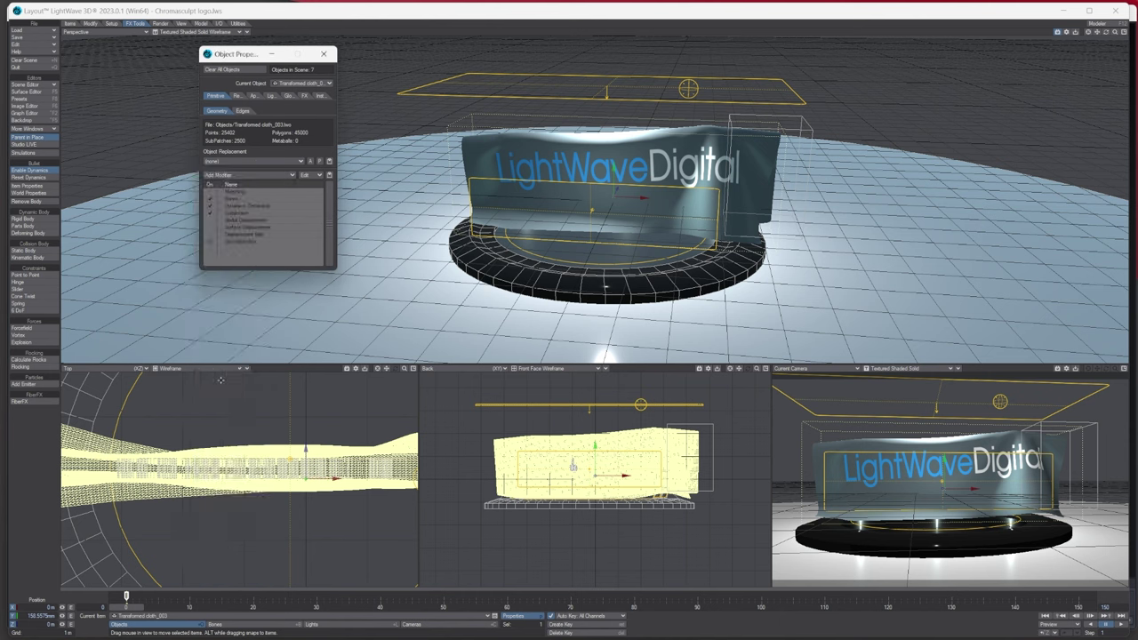
double_click(241, 243)
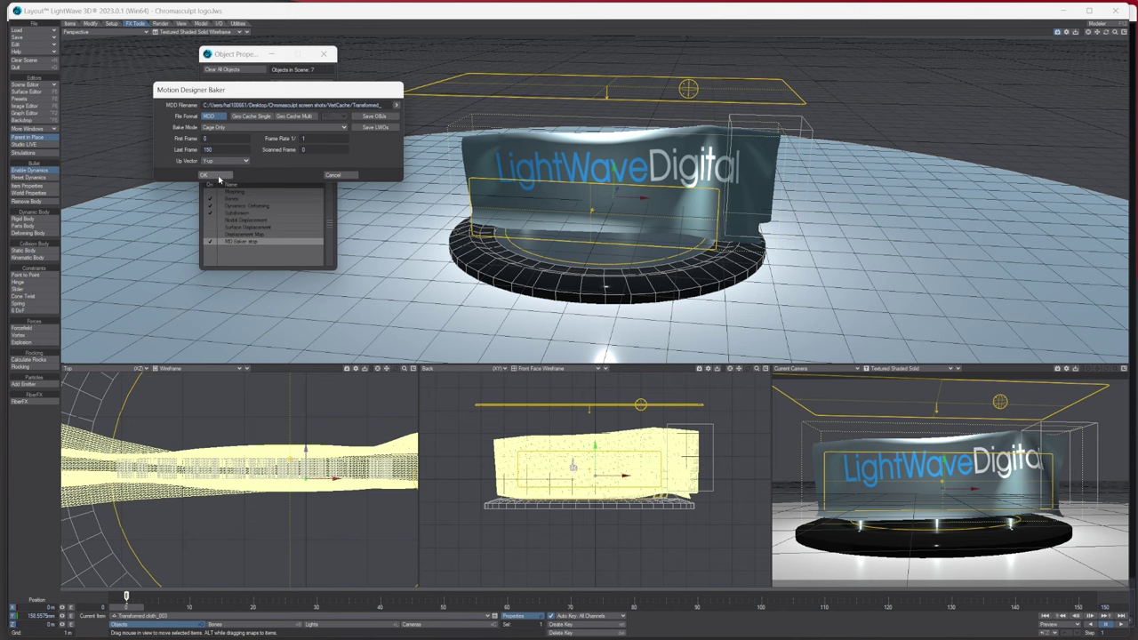
click(216, 174)
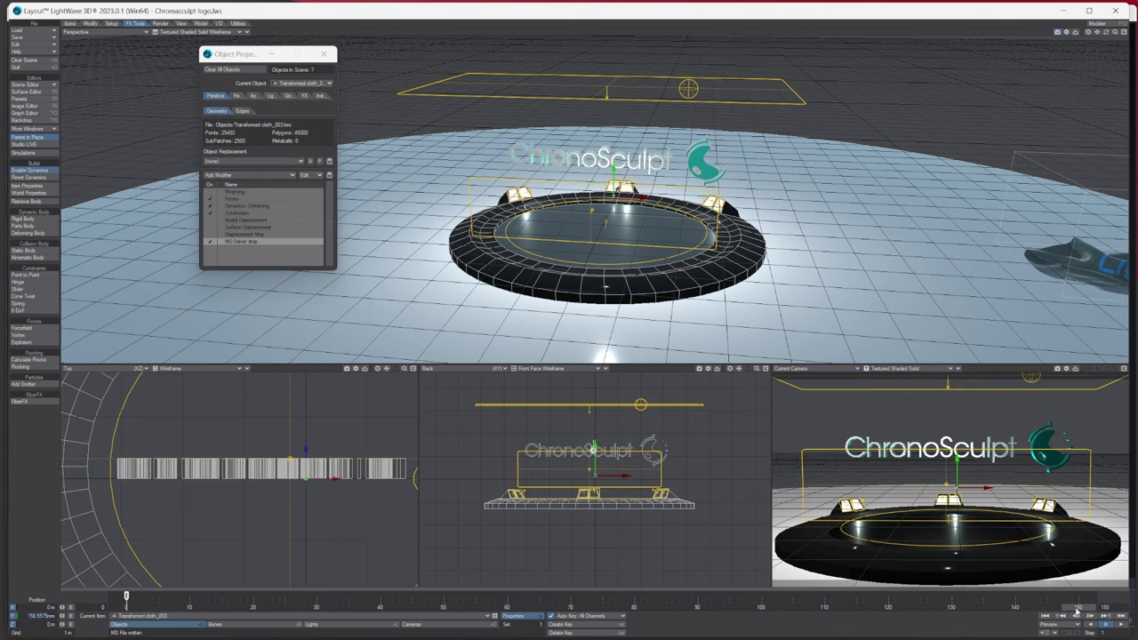
double_click(235, 244)
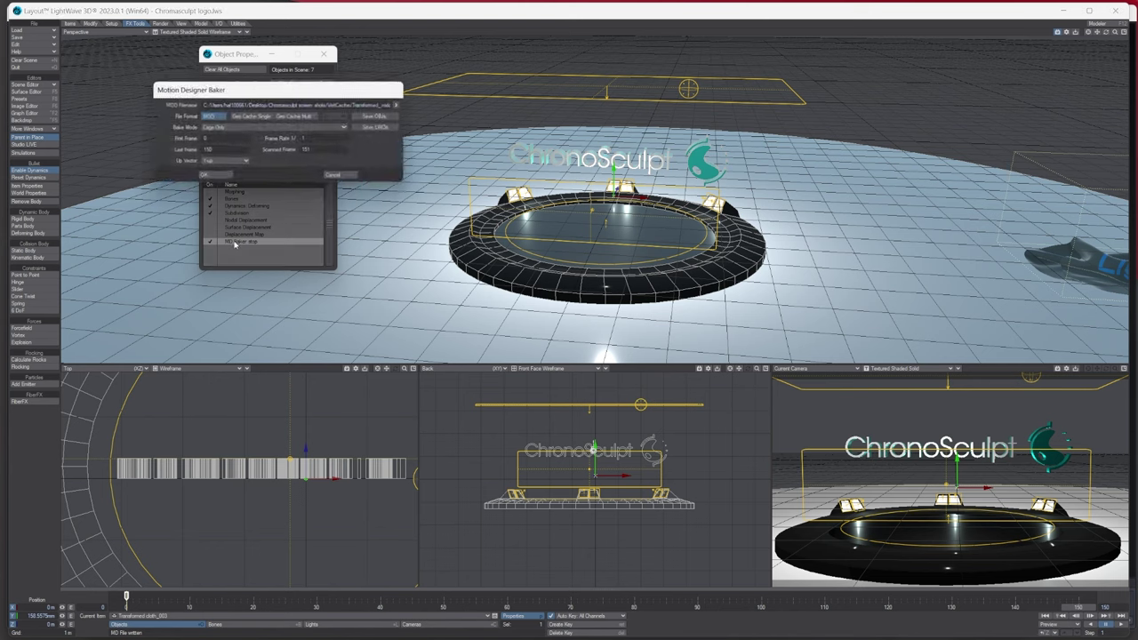
click(216, 175)
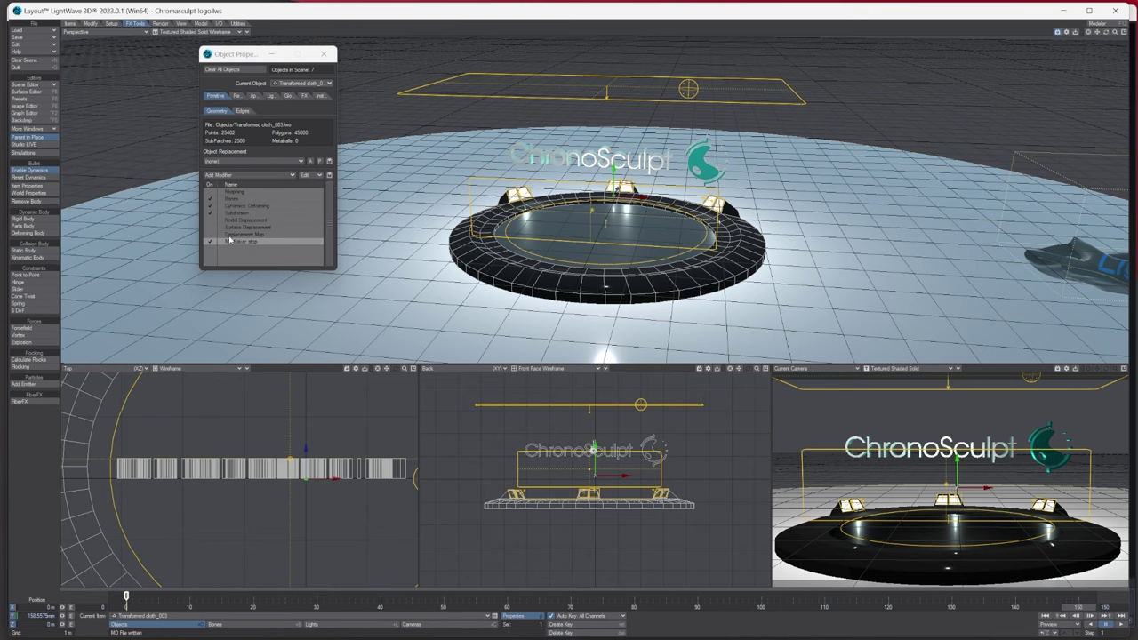
Return to frame 0, disable the Bullet dynamics, and scrub the timeline to check the cloth without simulation.
click(128, 608)
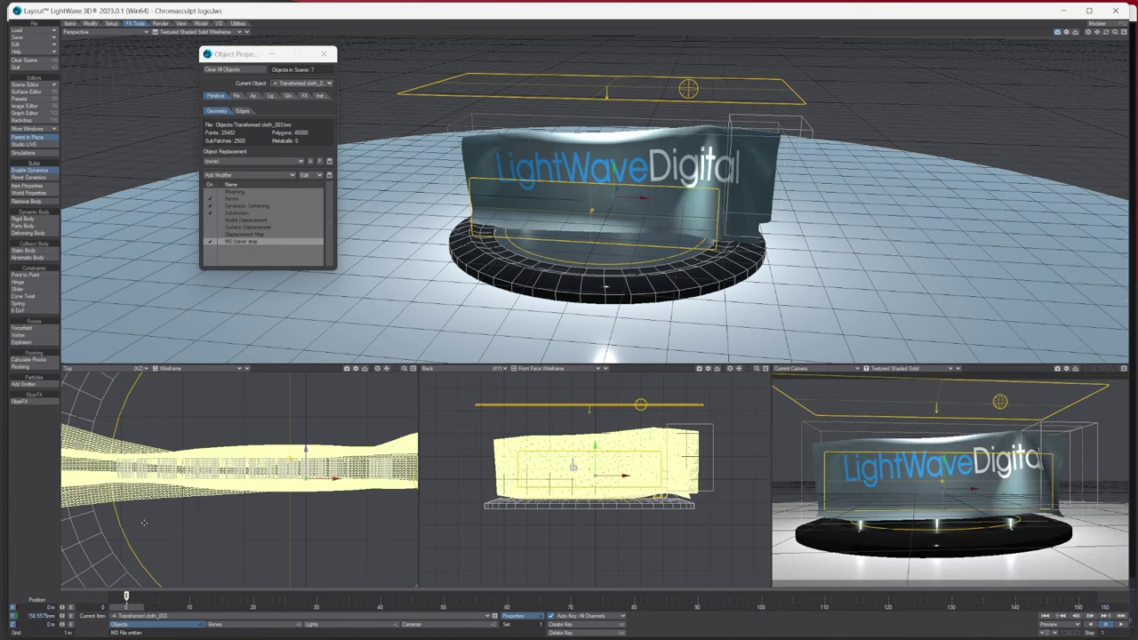
click(46, 177)
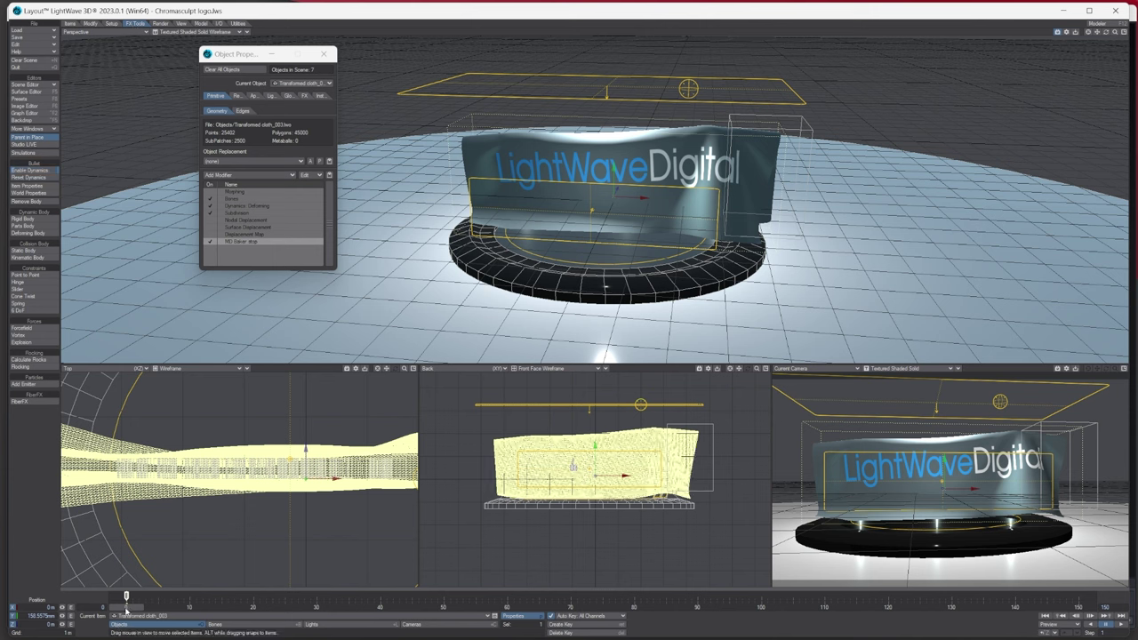
mouse_move(127, 610)
mouse_down()
mouse_move(386, 611)
mouse_move(127, 611)
mouse_up()
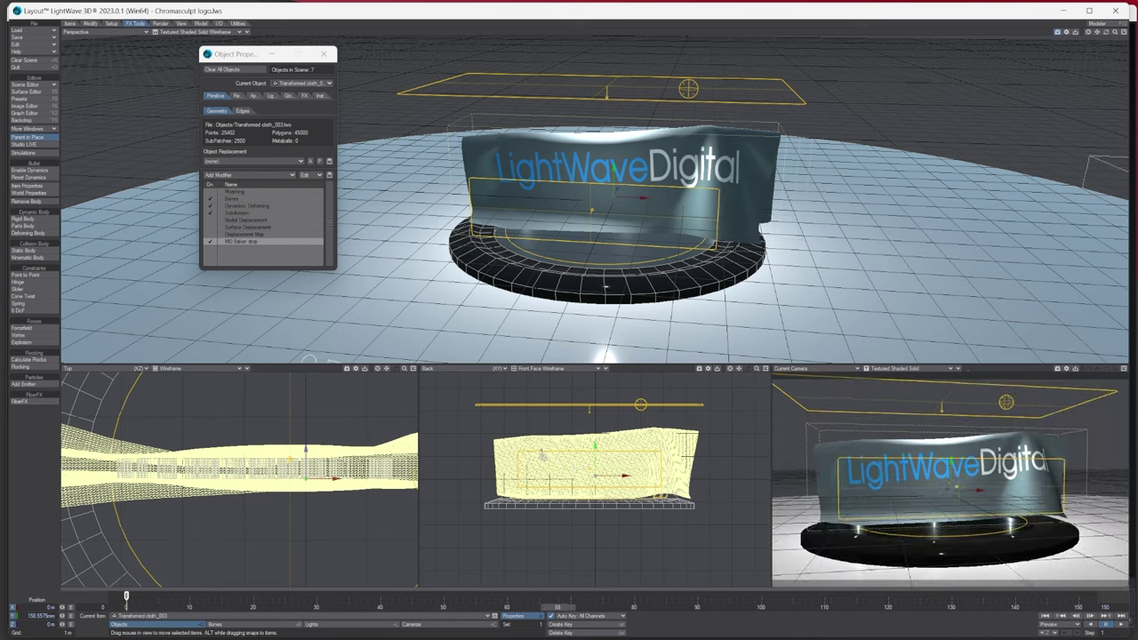
Add an MD_Reader modifier to Transformed cloth_003 and load the Transformed_.mdd cache from the Vertcache folder.
click(227, 176)
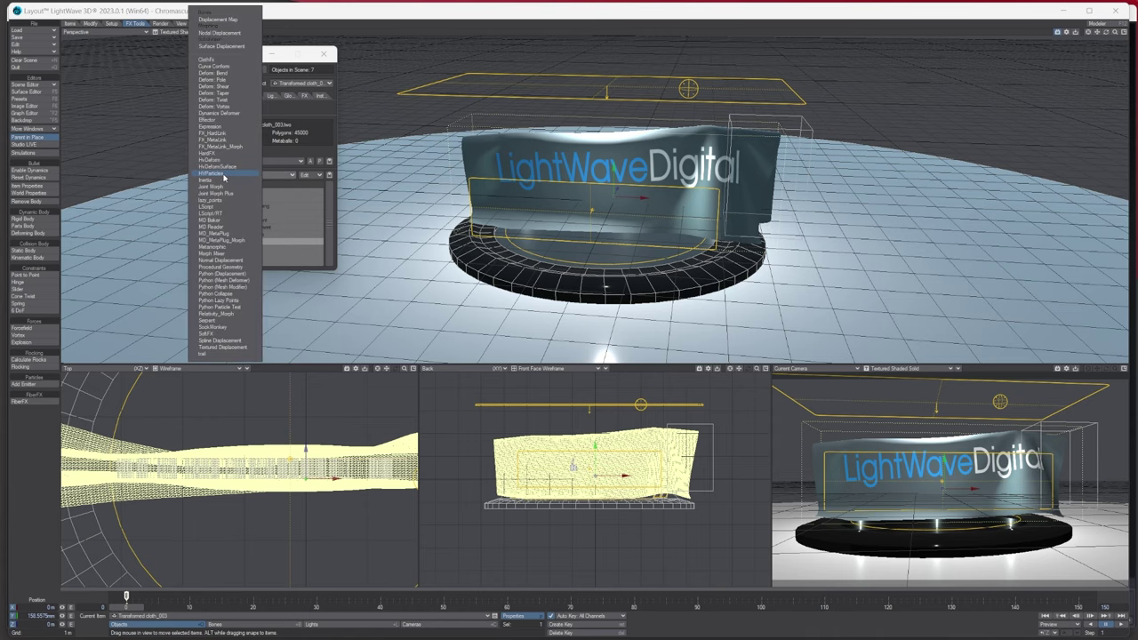
click(223, 228)
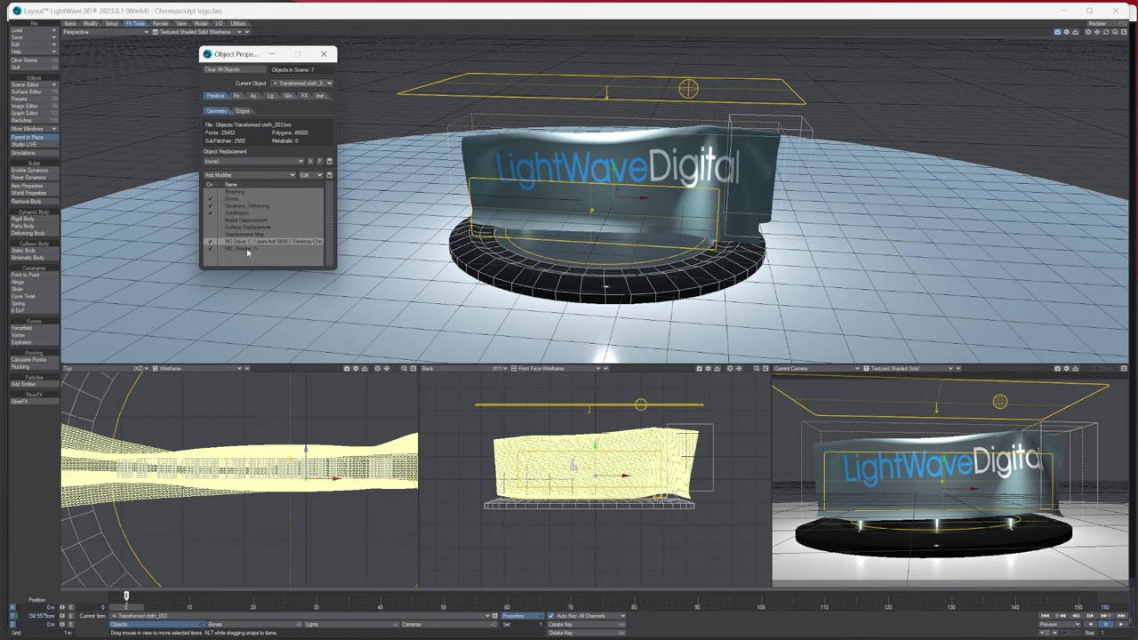
double_click(246, 249)
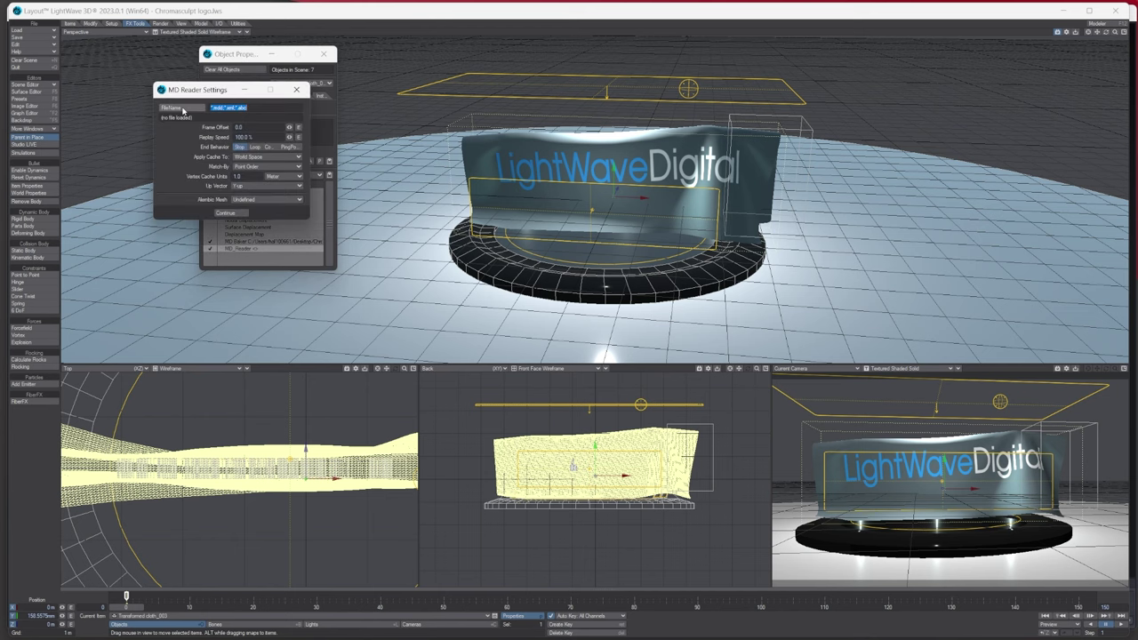
click(183, 110)
click(435, 224)
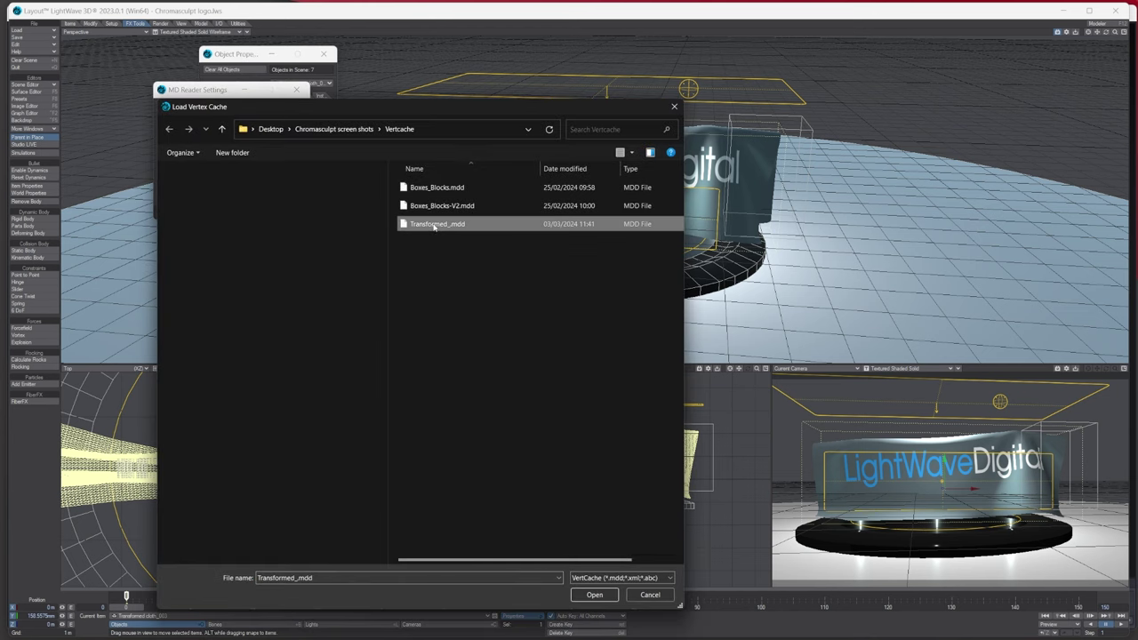
click(587, 597)
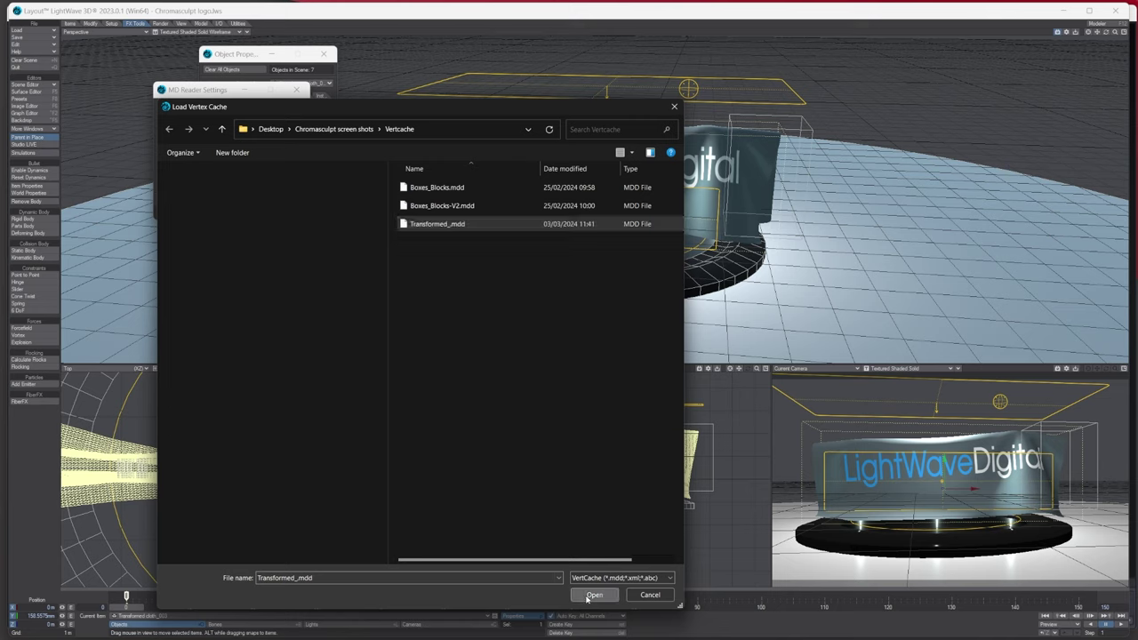
click(235, 213)
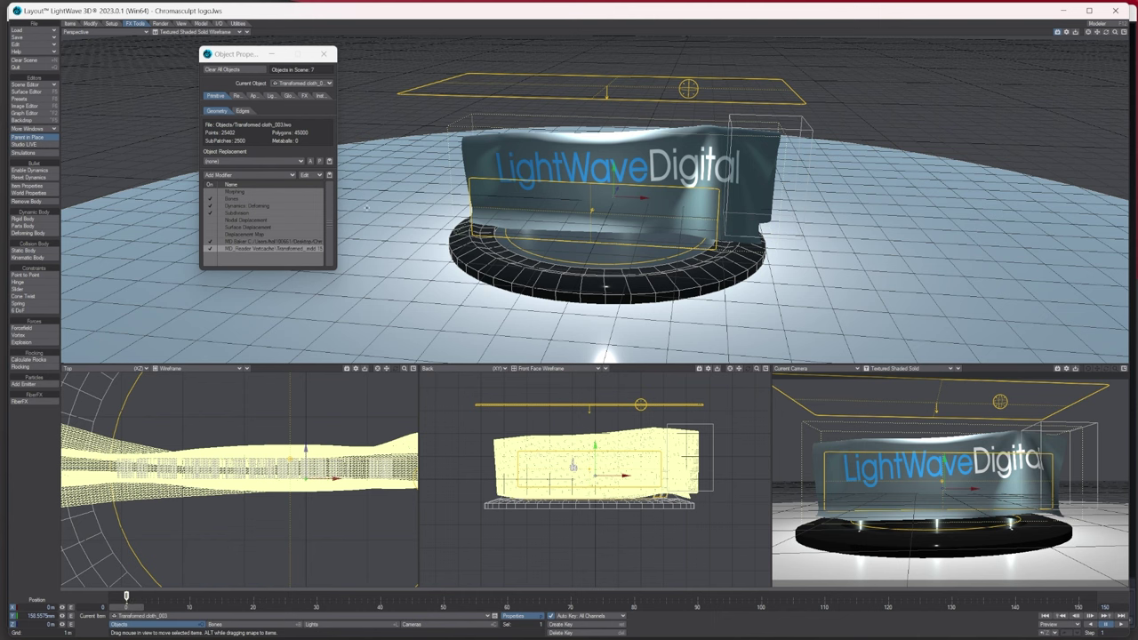
Turn off the MD Baker modifier, then move MD_Reader above Bones and Morphing to the end of the modifier list.
click(210, 242)
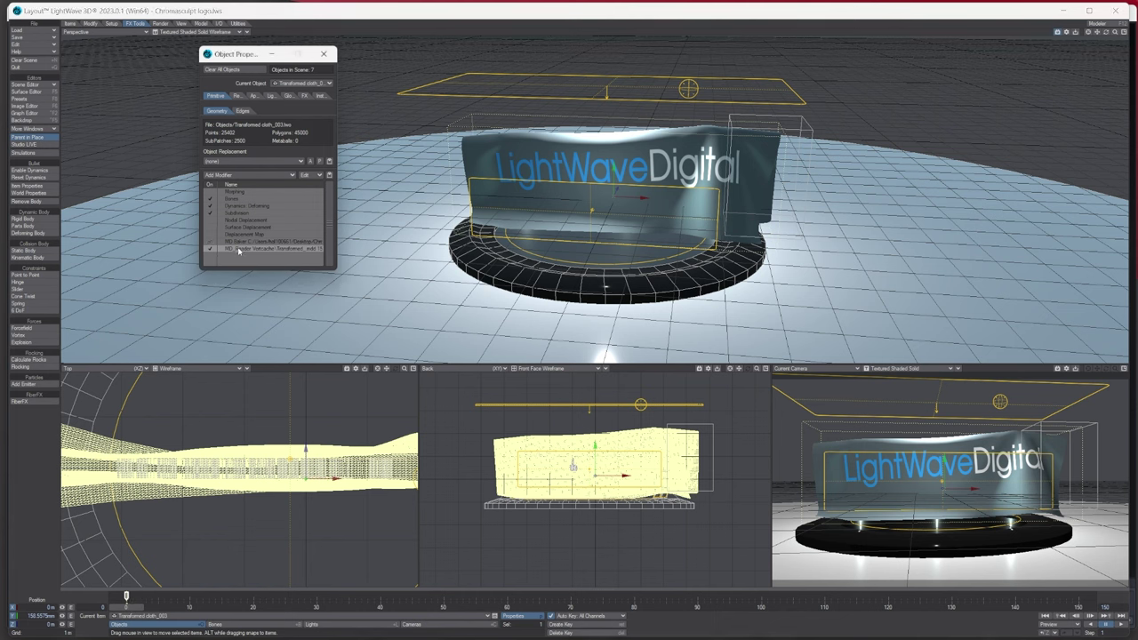
drag(238, 252, 233, 197)
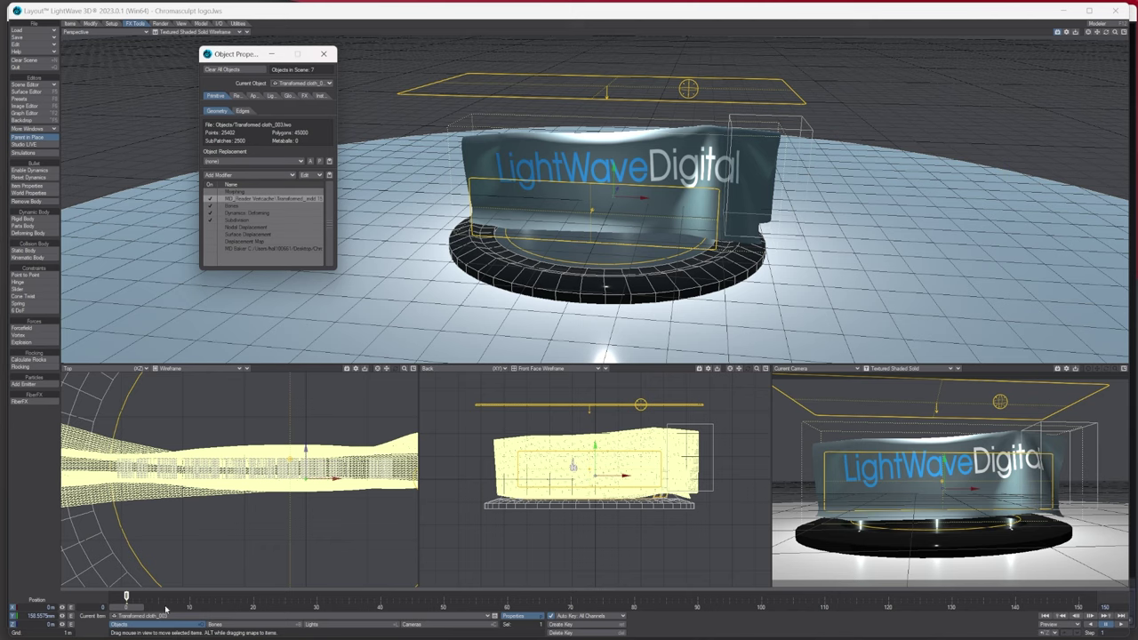
drag(251, 192, 235, 255)
Compare cloth playback with MD_Reader at the end and at the start of the modifier list, leaving it first, before Subdivision.
click(241, 193)
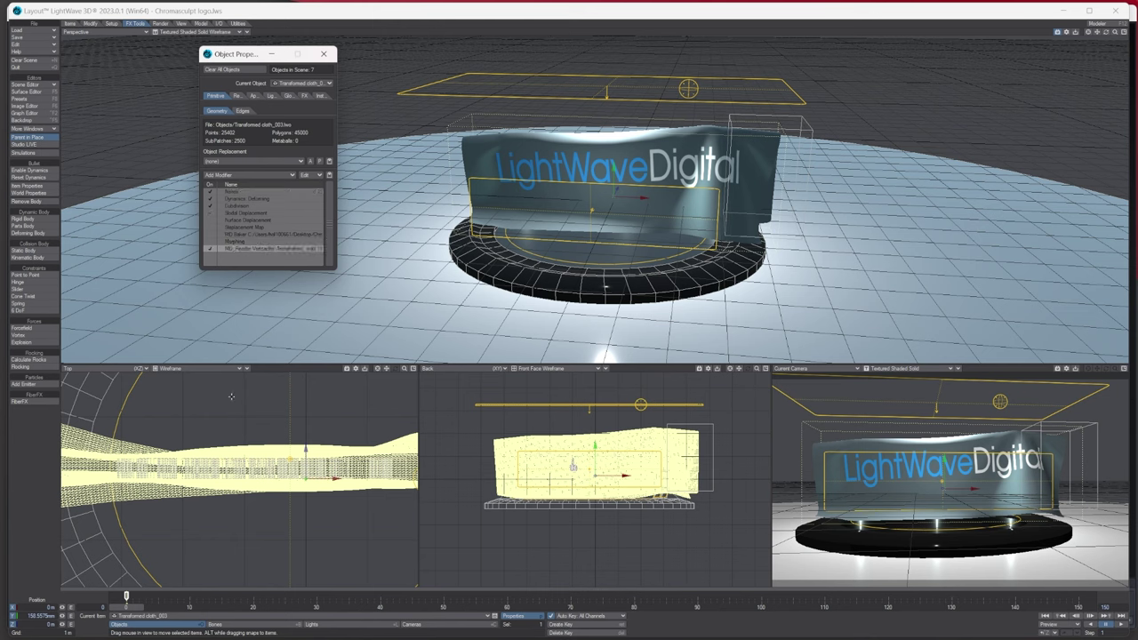
mouse_move(142, 608)
mouse_down()
mouse_move(242, 609)
mouse_move(126, 608)
mouse_up()
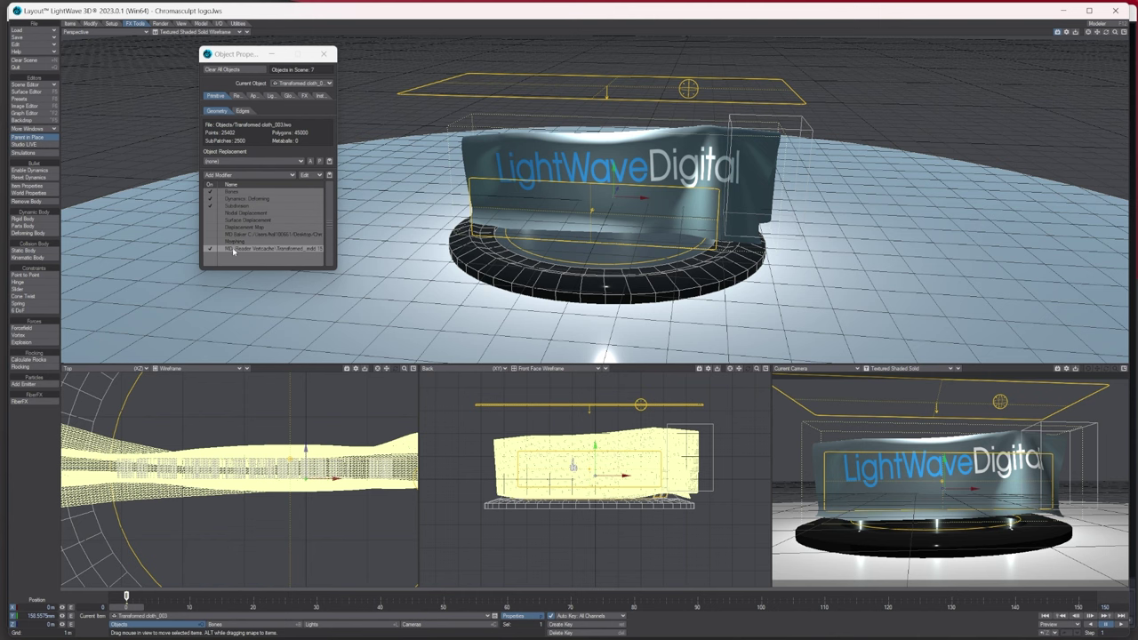
drag(233, 250, 231, 184)
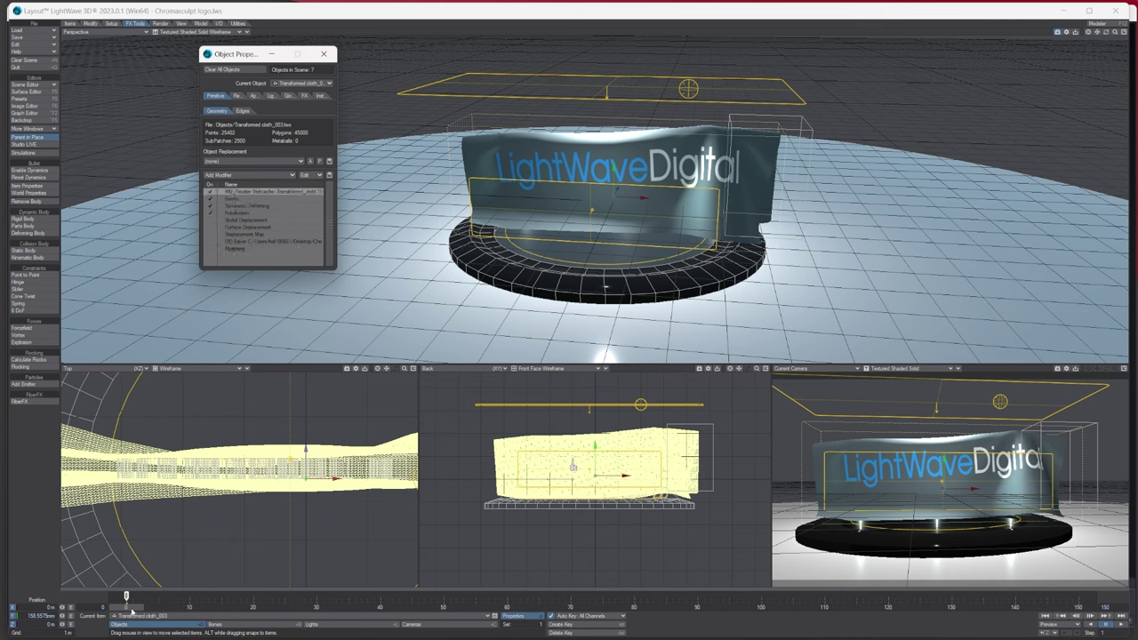
drag(127, 607, 227, 608)
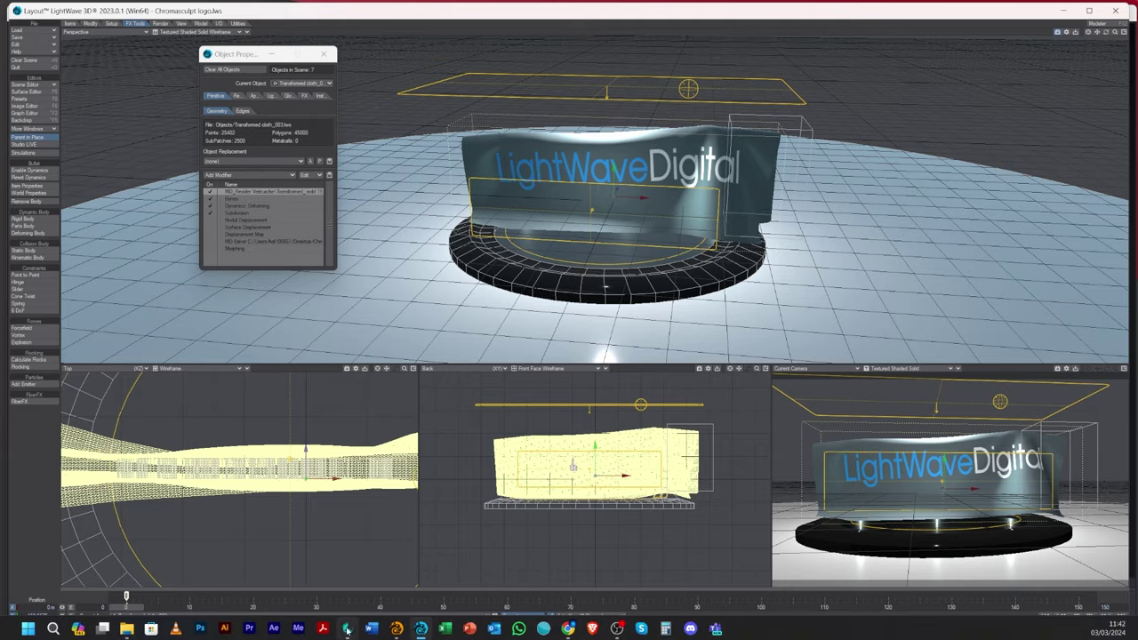
Switch to ChronoSculpt and remove the pill-shaped proxy object surrounding the logo.
click(347, 629)
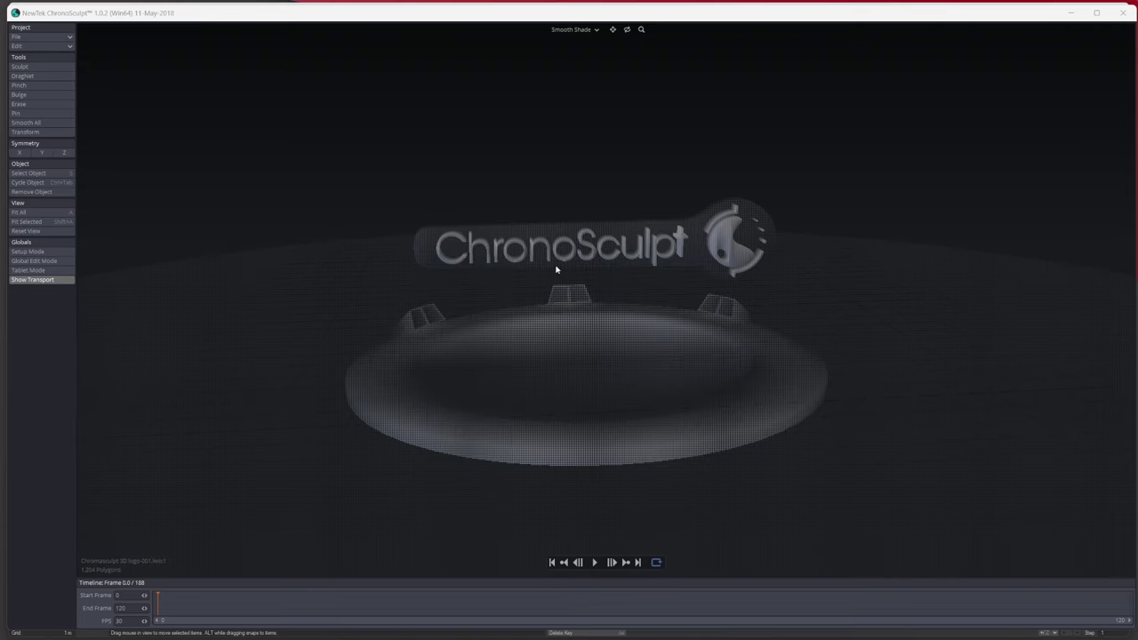
drag(628, 30, 613, 70)
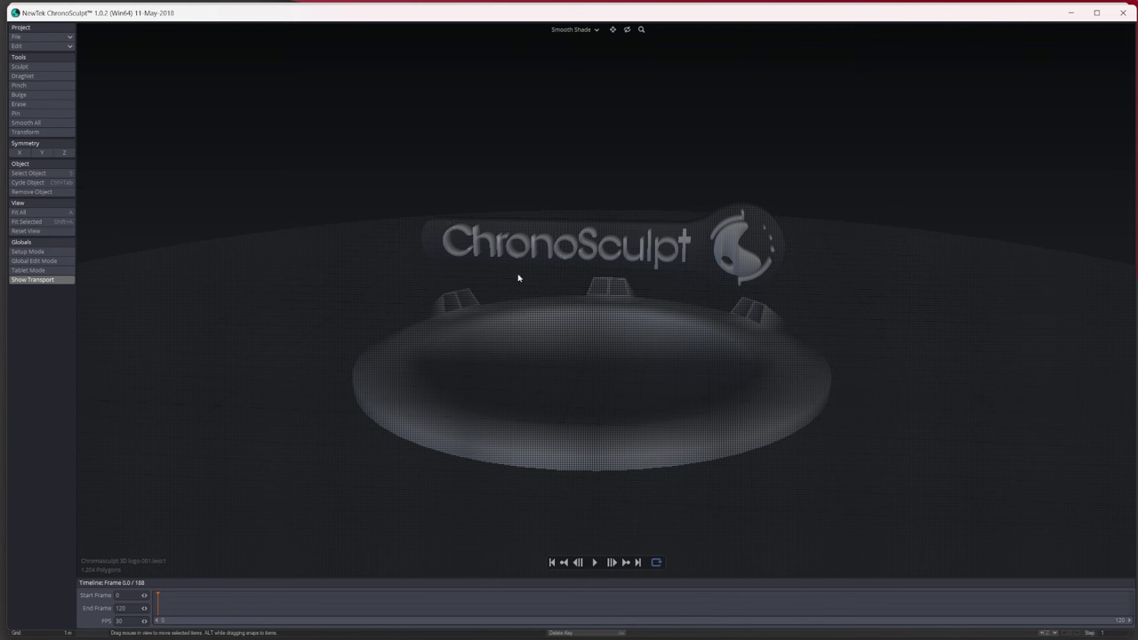
click(33, 172)
click(433, 226)
click(50, 192)
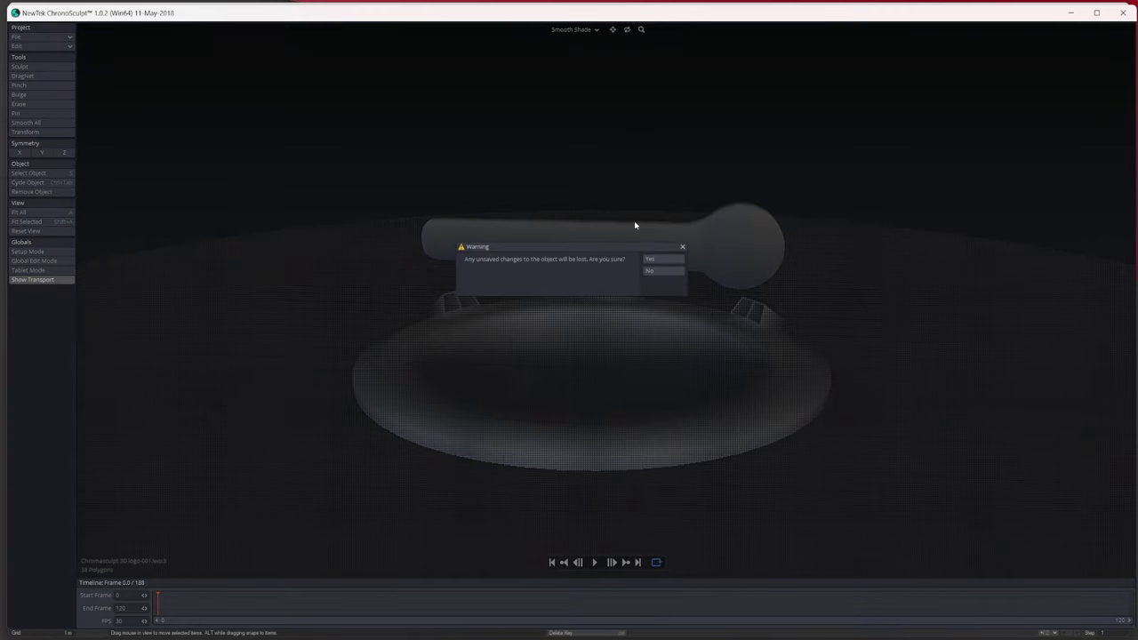
click(658, 262)
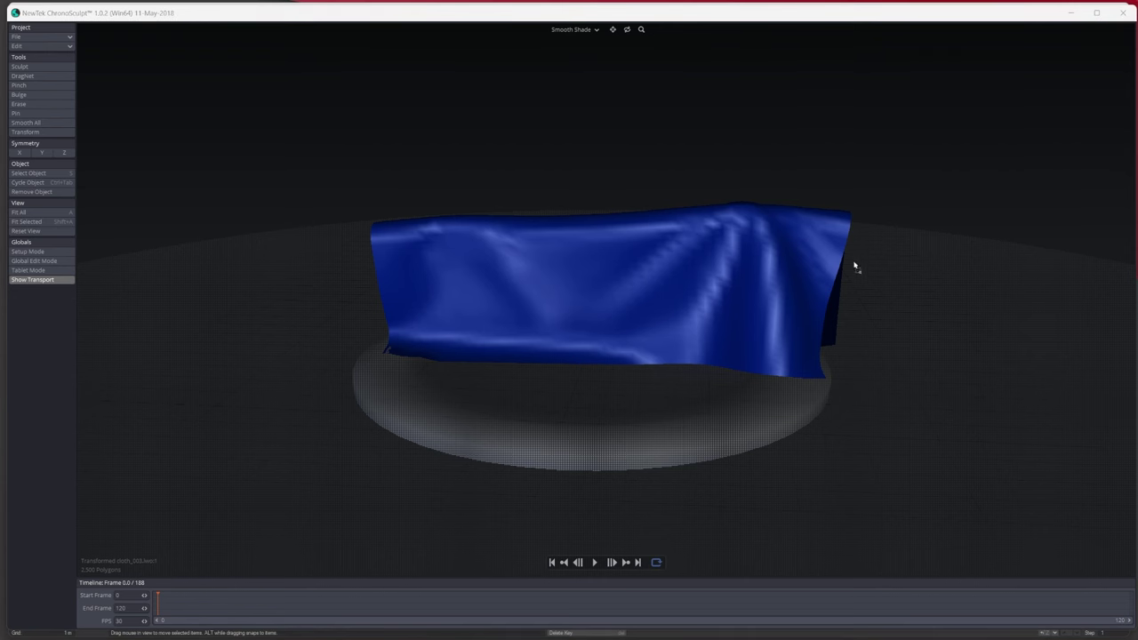
Extend the timeline to end frame 188 for the cached cloth and advance to frame 7.
click(599, 274)
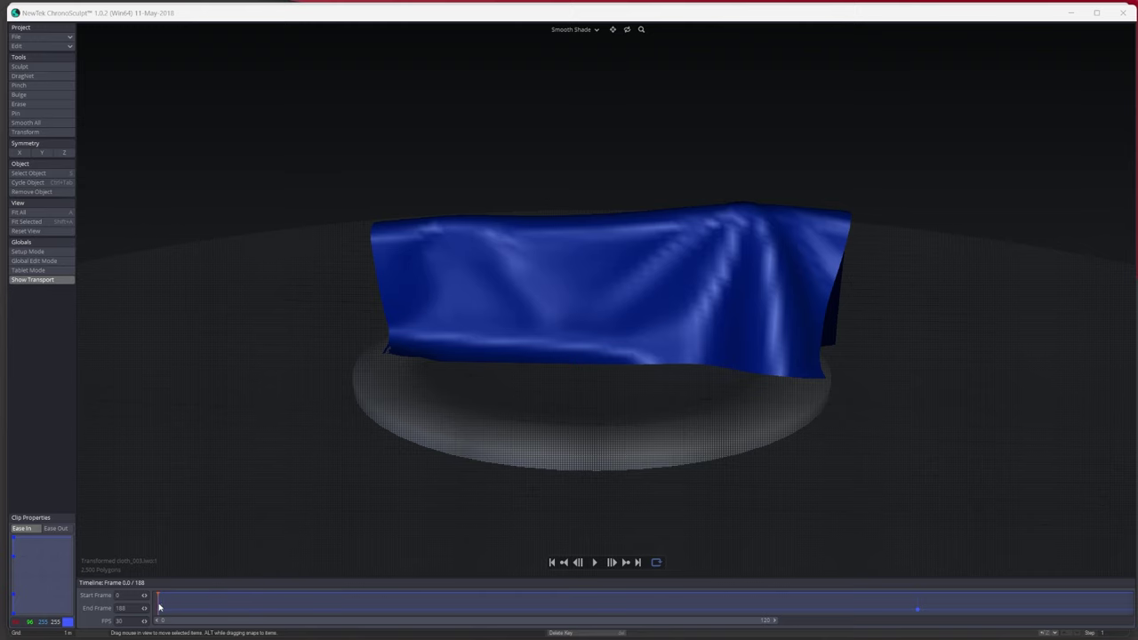
drag(159, 608, 213, 603)
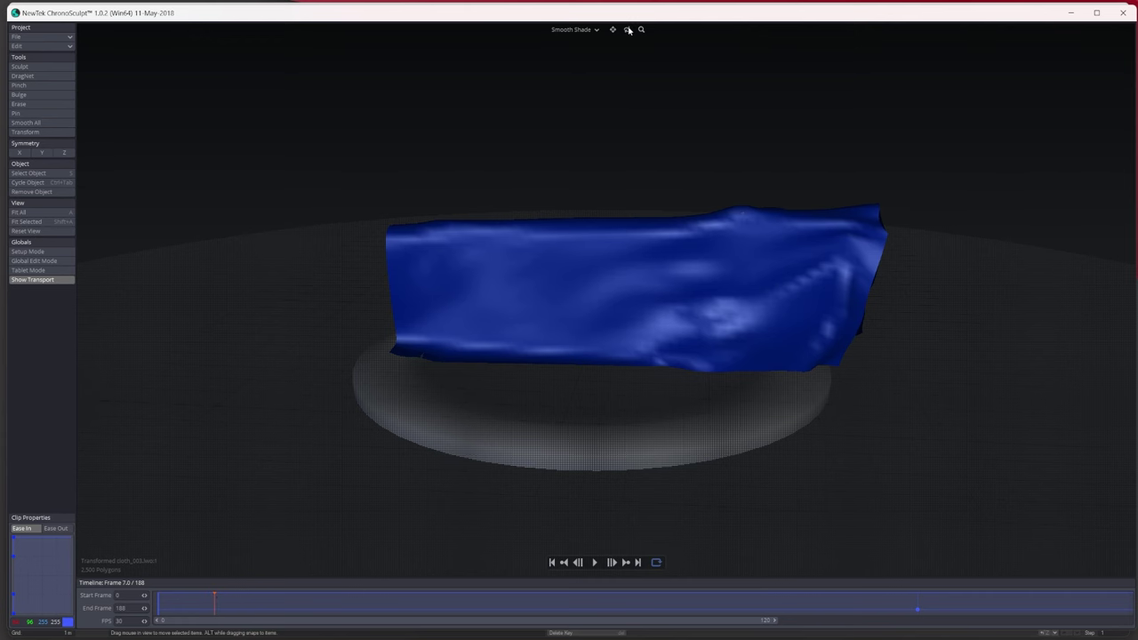
Pull the cloth over the logo's poke-through spot at frame 7 using Dragnet at size 491.37, and scrub to frame 9 to check it.
drag(629, 29, 632, 106)
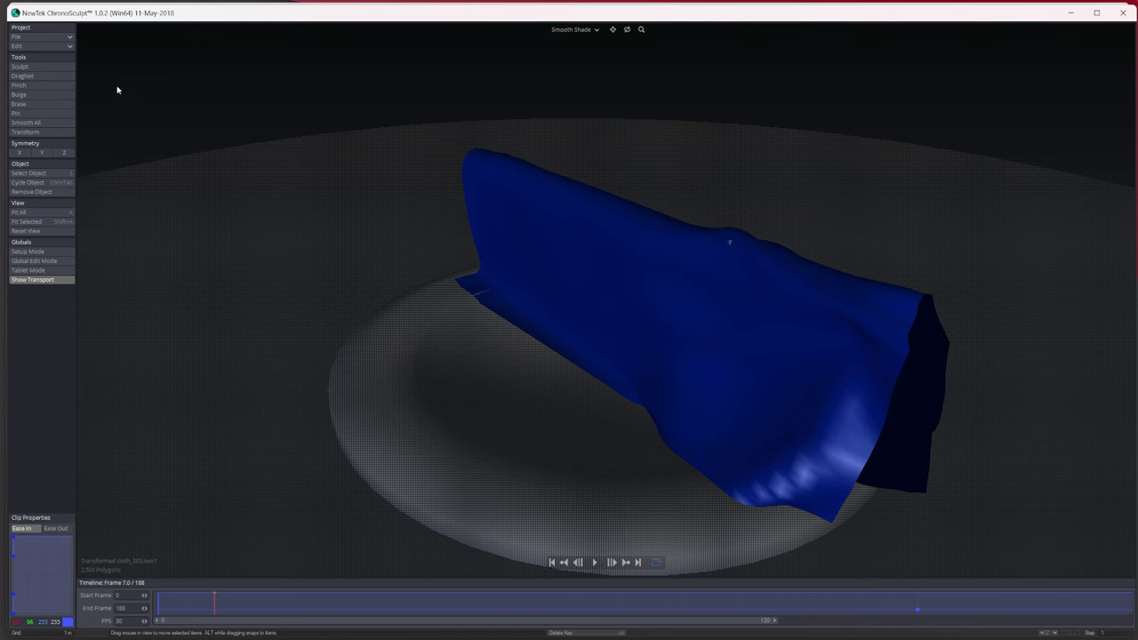
click(25, 77)
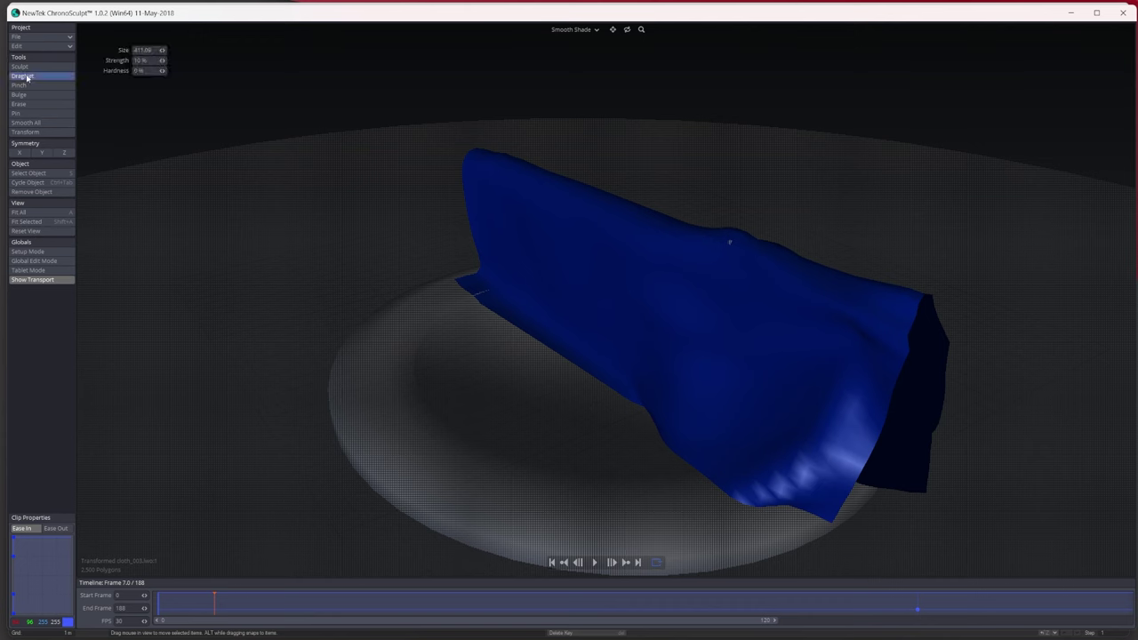
scroll(730, 242, down, 5)
drag(627, 31, 643, 69)
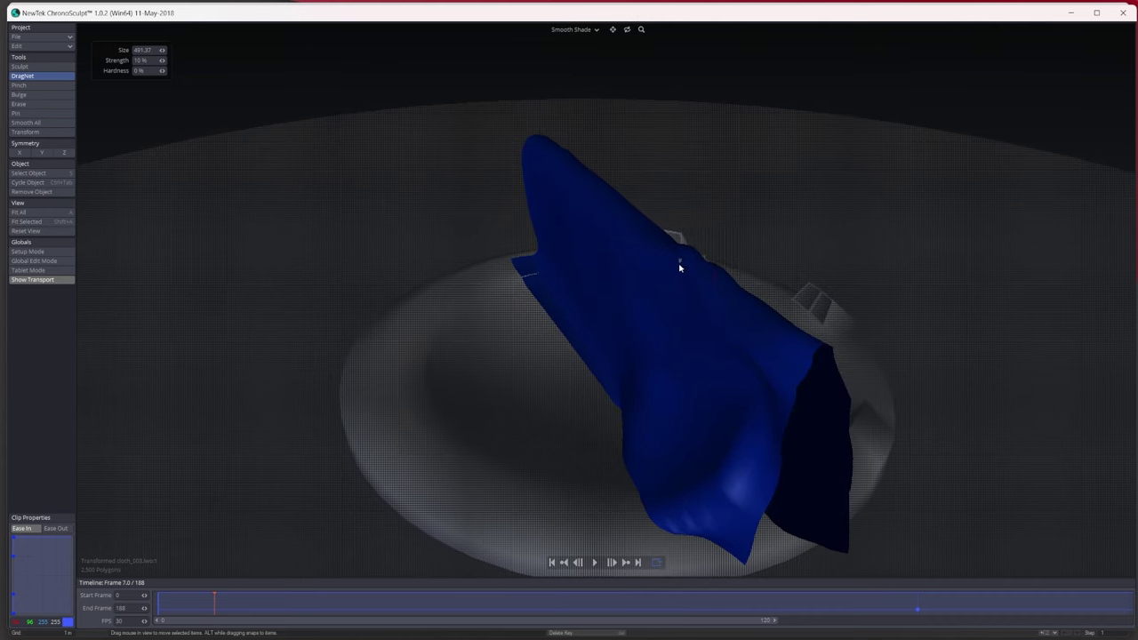
drag(679, 265, 678, 260)
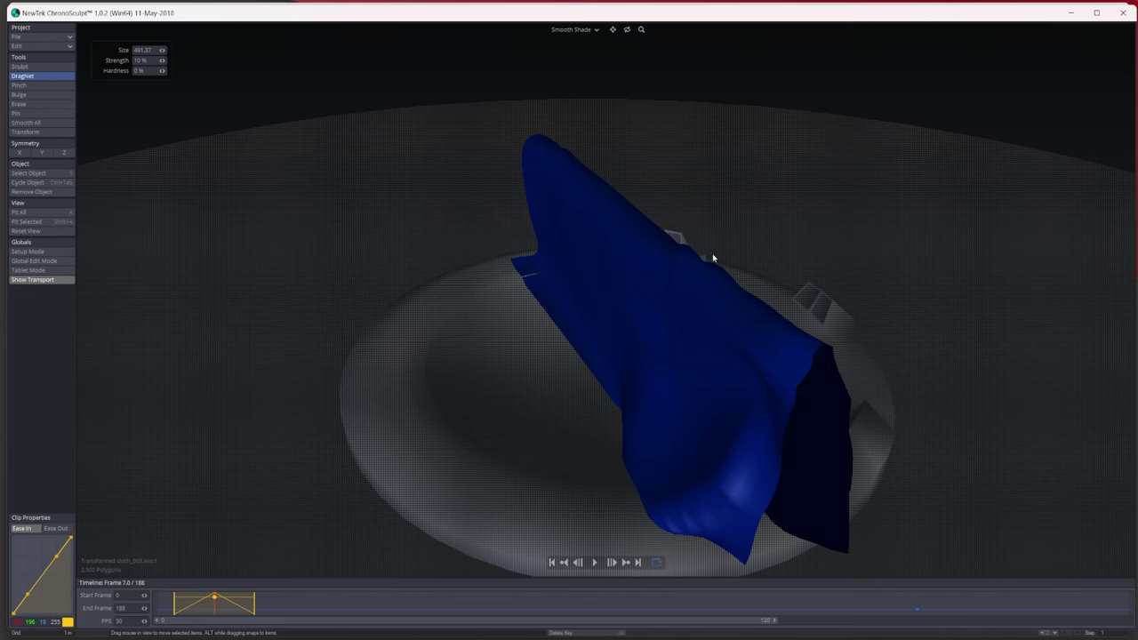
drag(630, 30, 667, 26)
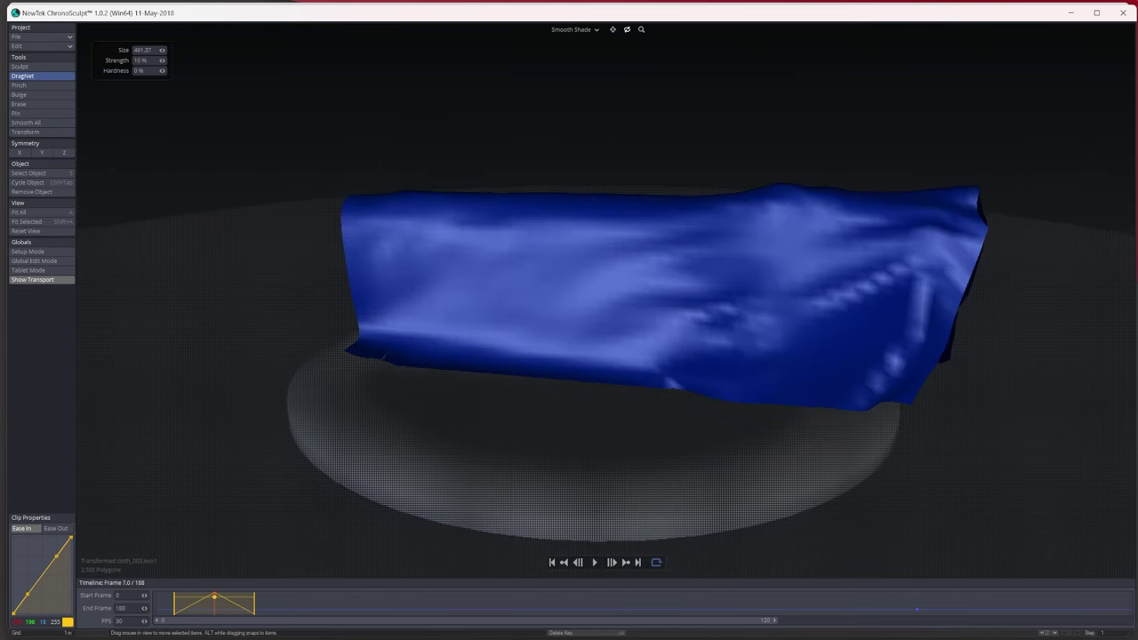
drag(189, 608, 233, 606)
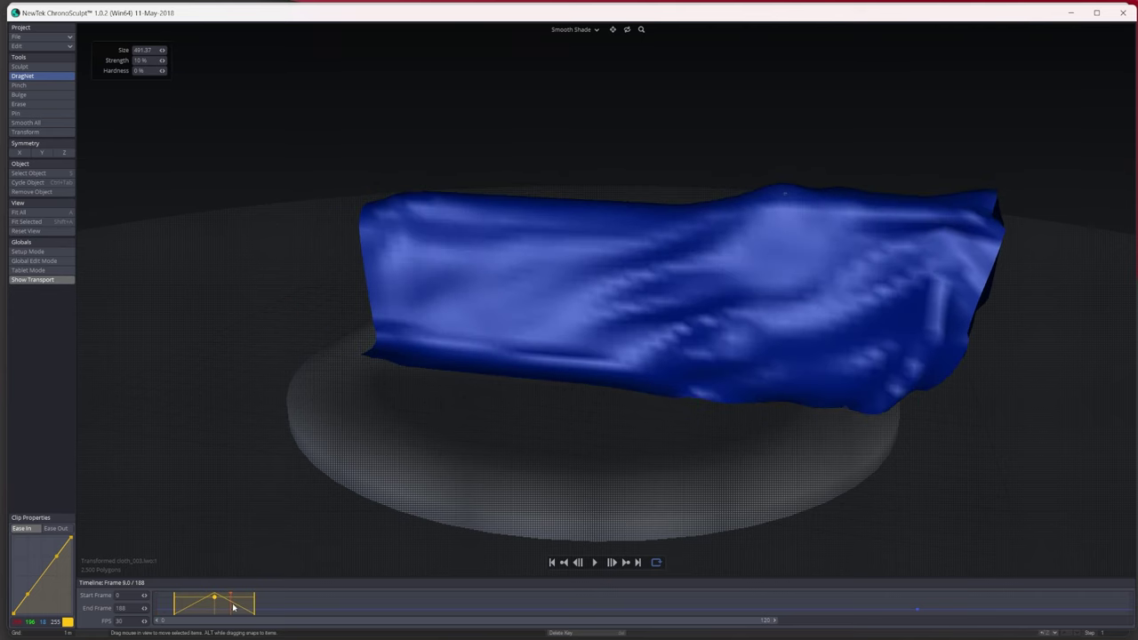
Pull the cloth over the logo's poke-through spot at frame 9 with Dragnet and check it from another angle.
drag(629, 31, 640, 71)
click(701, 251)
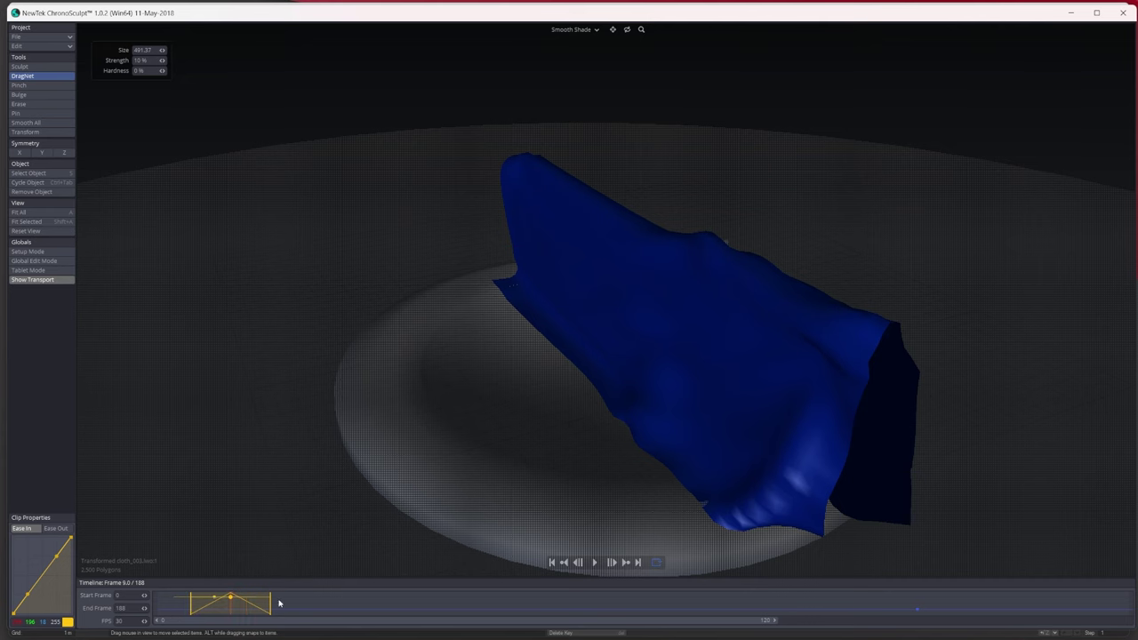
mouse_move(235, 604)
mouse_down()
mouse_move(257, 602)
mouse_move(198, 608)
mouse_move(234, 609)
mouse_up()
drag(628, 30, 703, 34)
Cover the logo's poke-through spots at frame 11 with Dragnet at size 491.37, working from both sides of the cloth.
drag(158, 606, 244, 613)
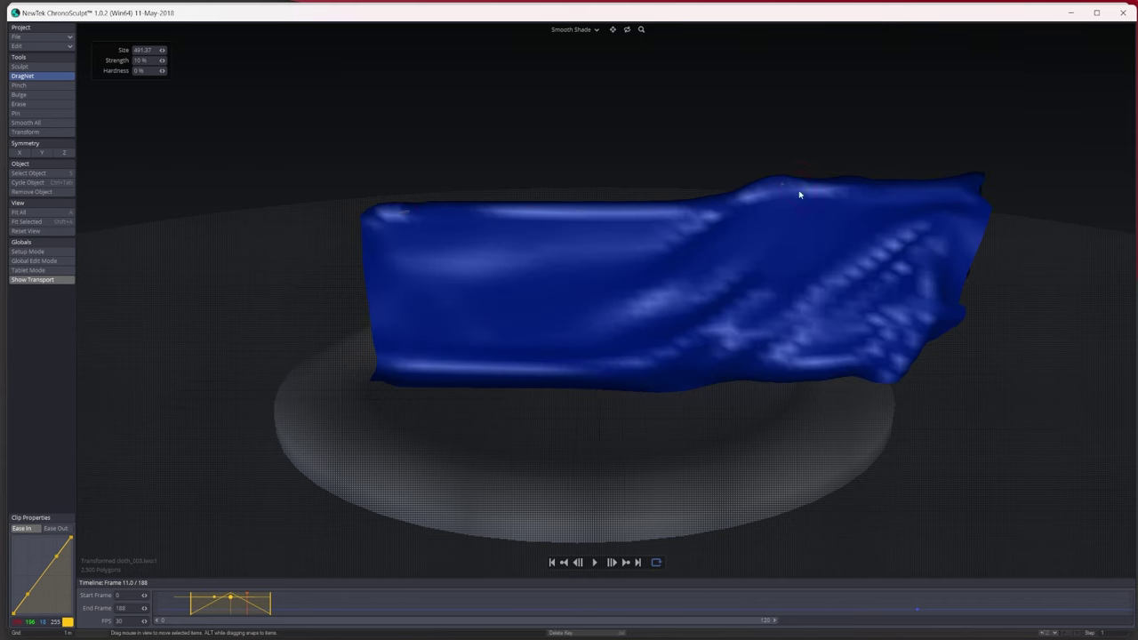
drag(627, 31, 687, 219)
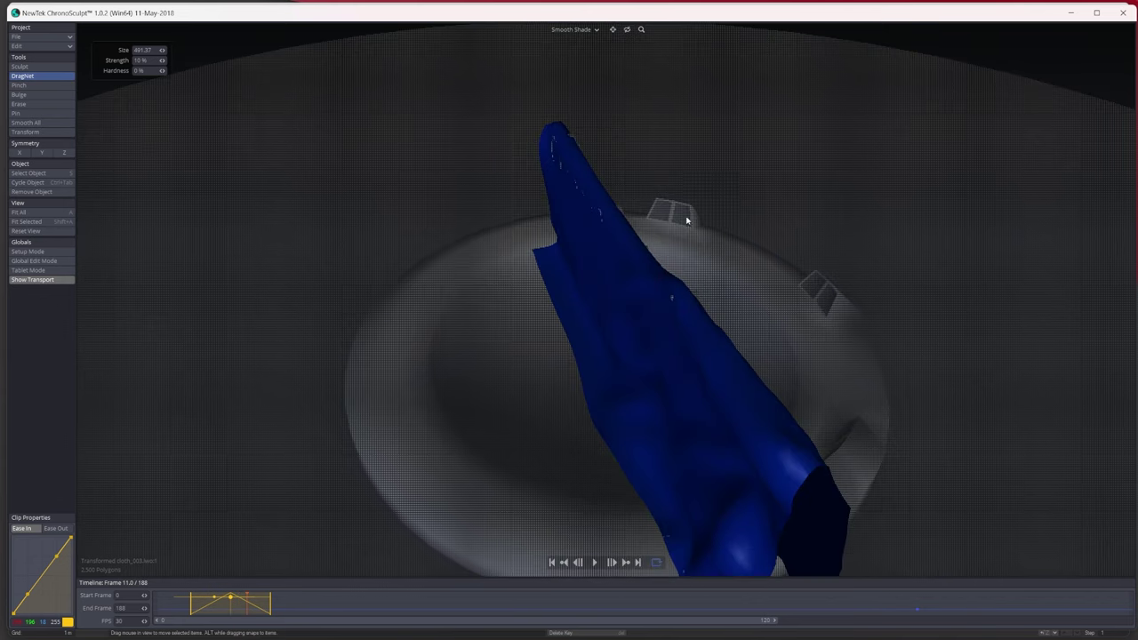
drag(669, 305, 609, 220)
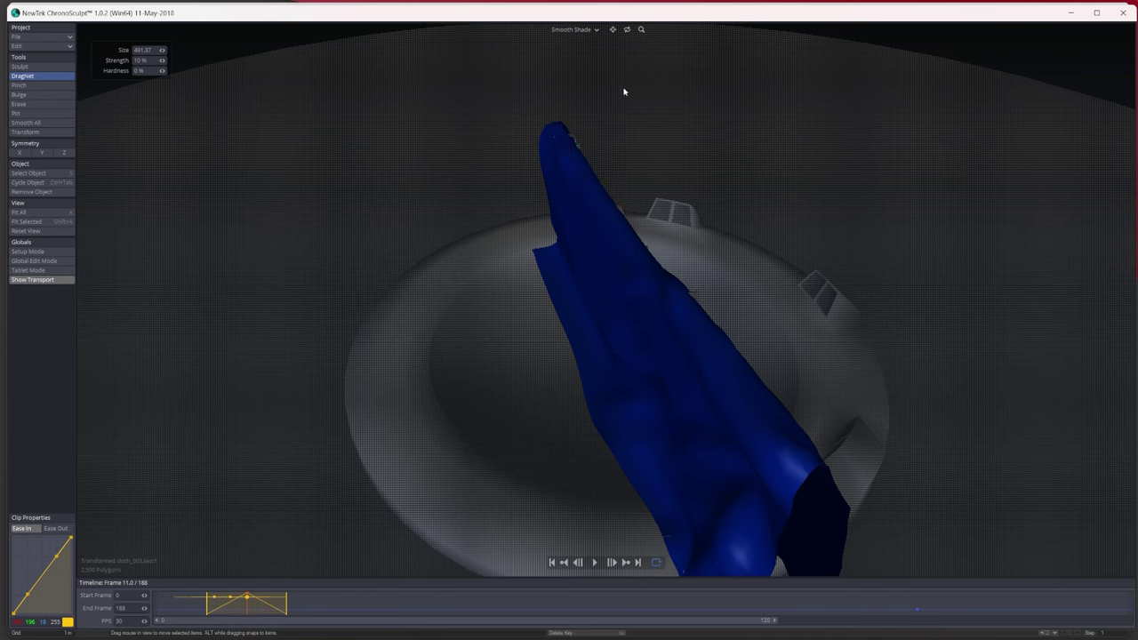
drag(629, 31, 466, 186)
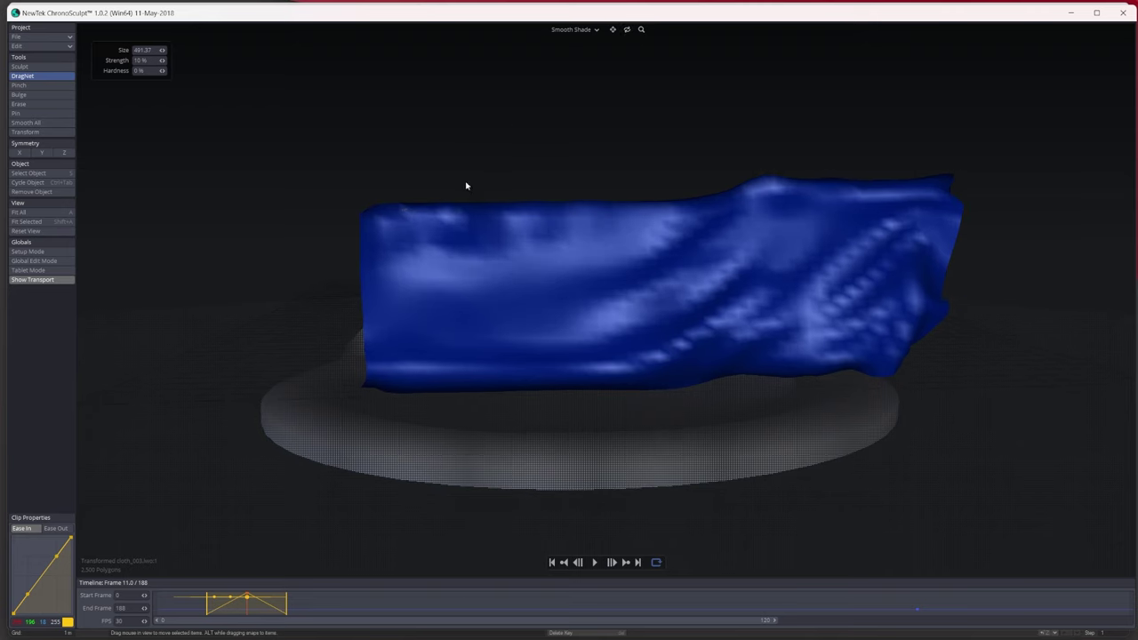
drag(632, 29, 631, 156)
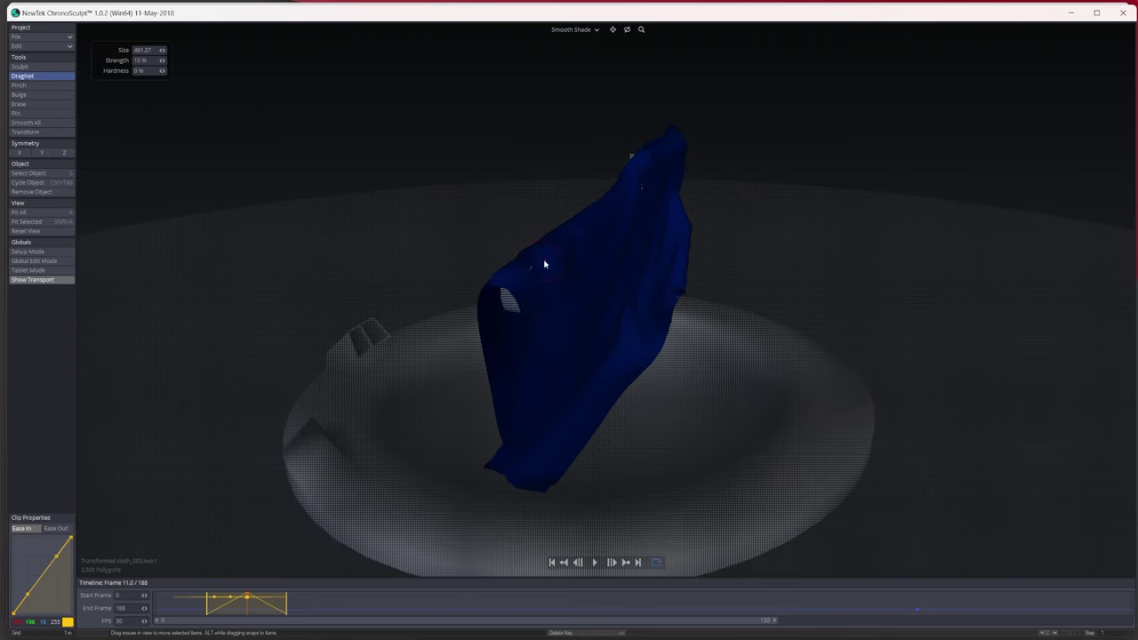
drag(628, 30, 462, 30)
Correct the cloth where the logo pokes through at frame 13, and scrub ahead to frame 39 to check for more spots.
drag(163, 601, 260, 623)
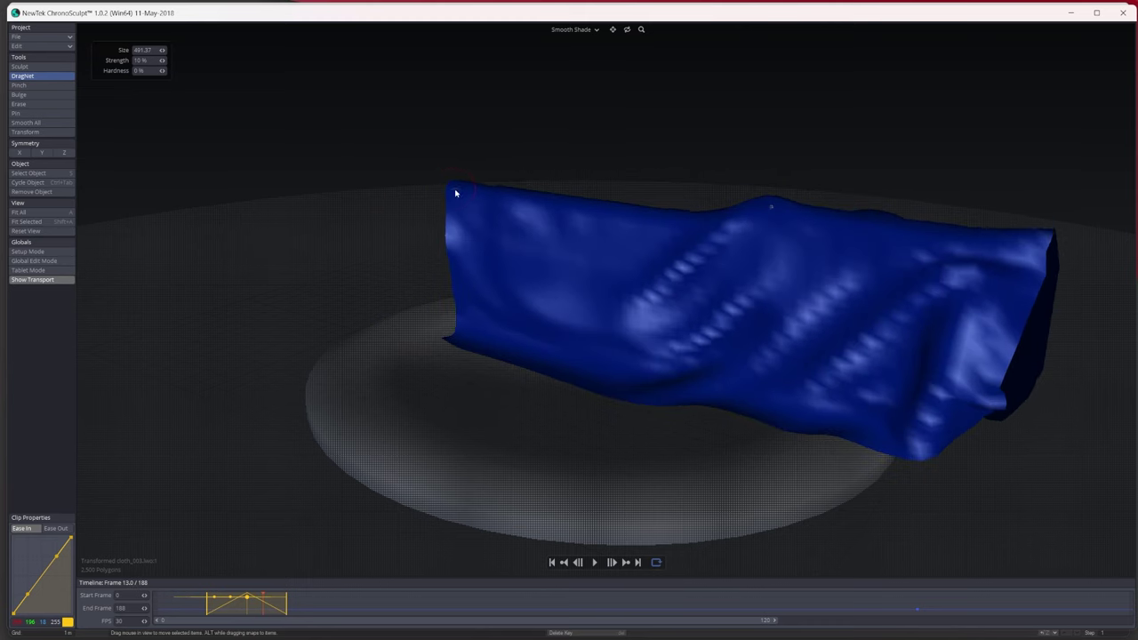
drag(628, 29, 416, 242)
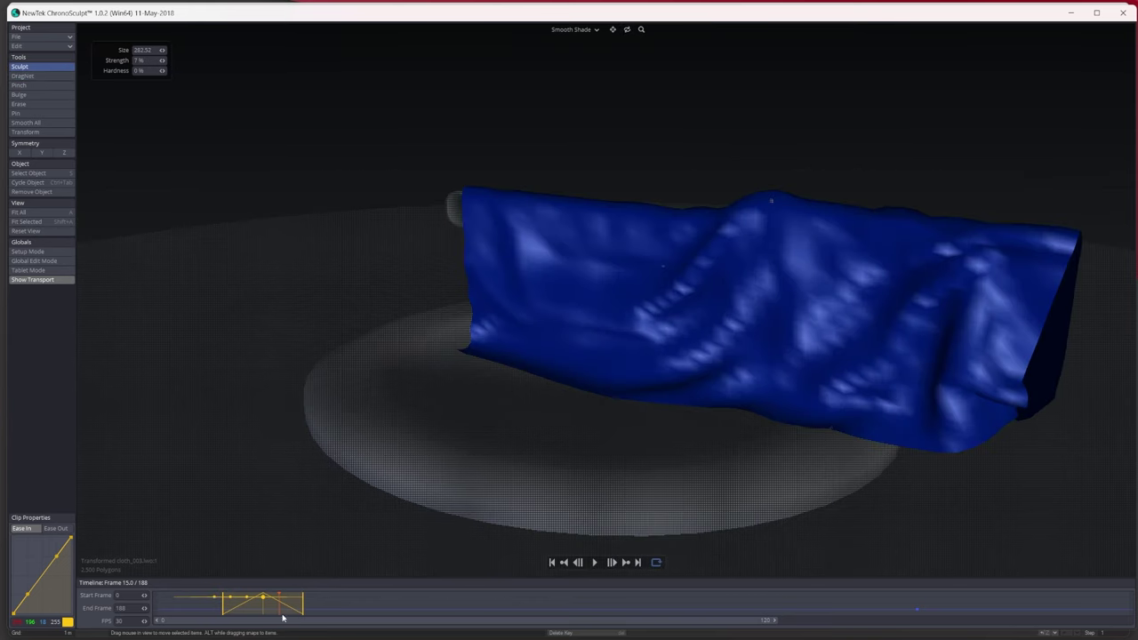
drag(282, 618, 523, 575)
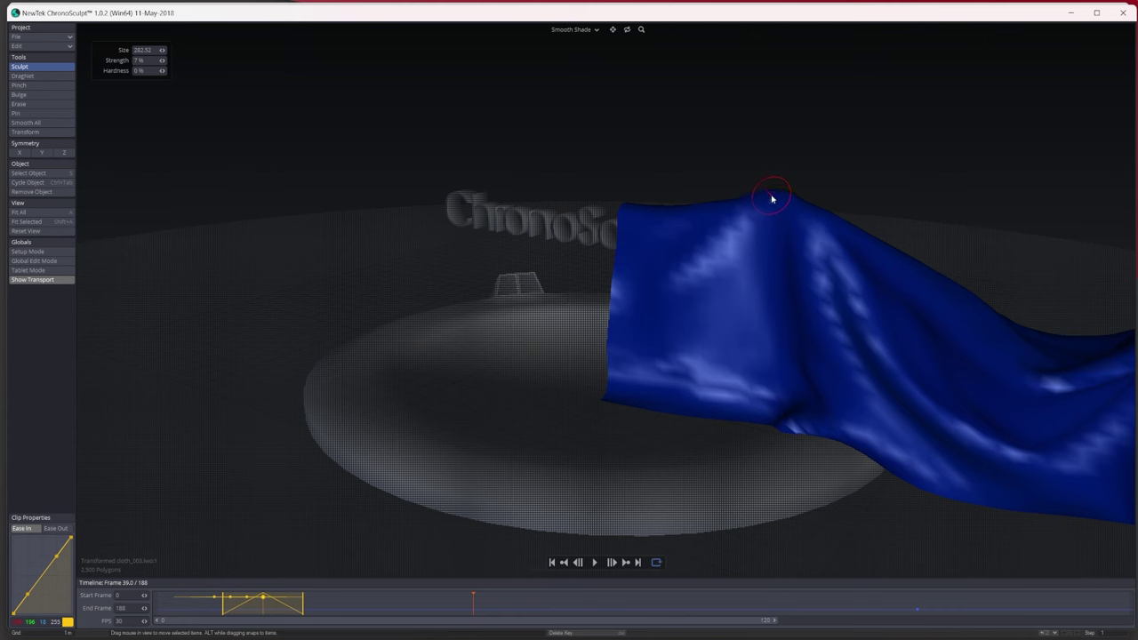
click(772, 199)
Pull the cloth over the poke-through spots at frames 14, 17 and 16 using Dragnet at size 282.52 and strength 7%.
drag(245, 594, 267, 606)
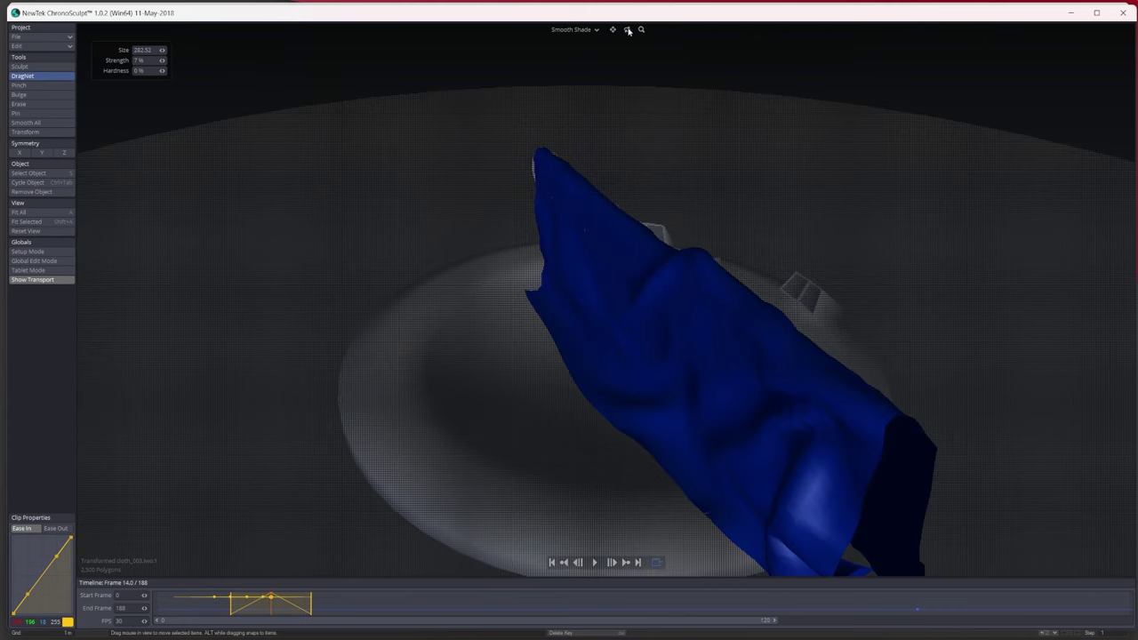
drag(627, 29, 663, 31)
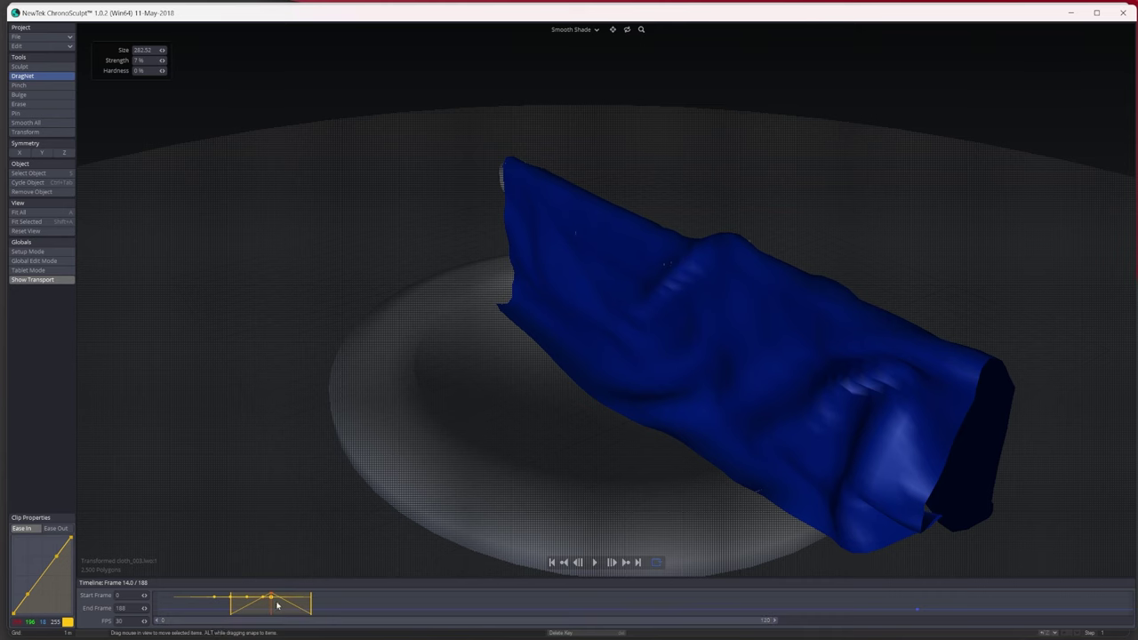
drag(277, 605, 306, 603)
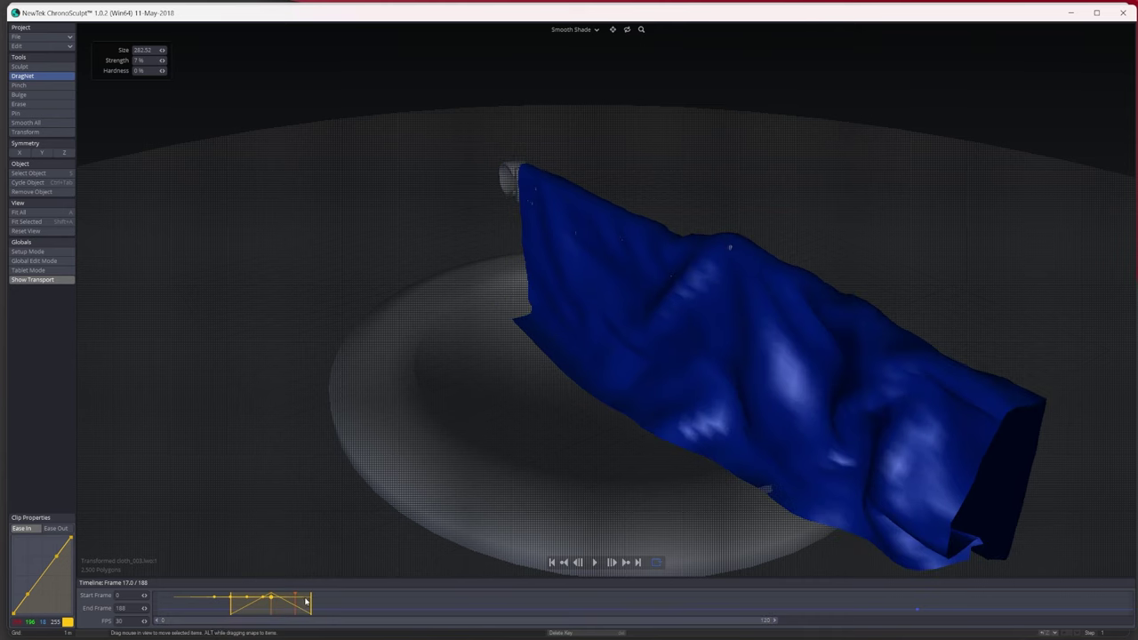
click(724, 252)
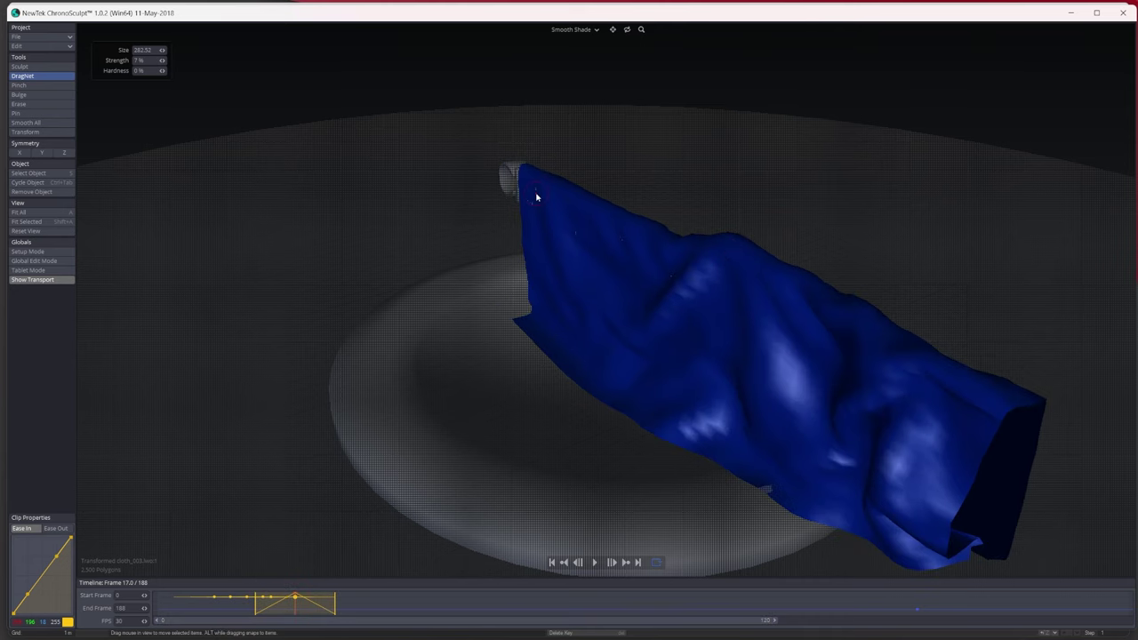
drag(272, 606, 287, 608)
click(732, 249)
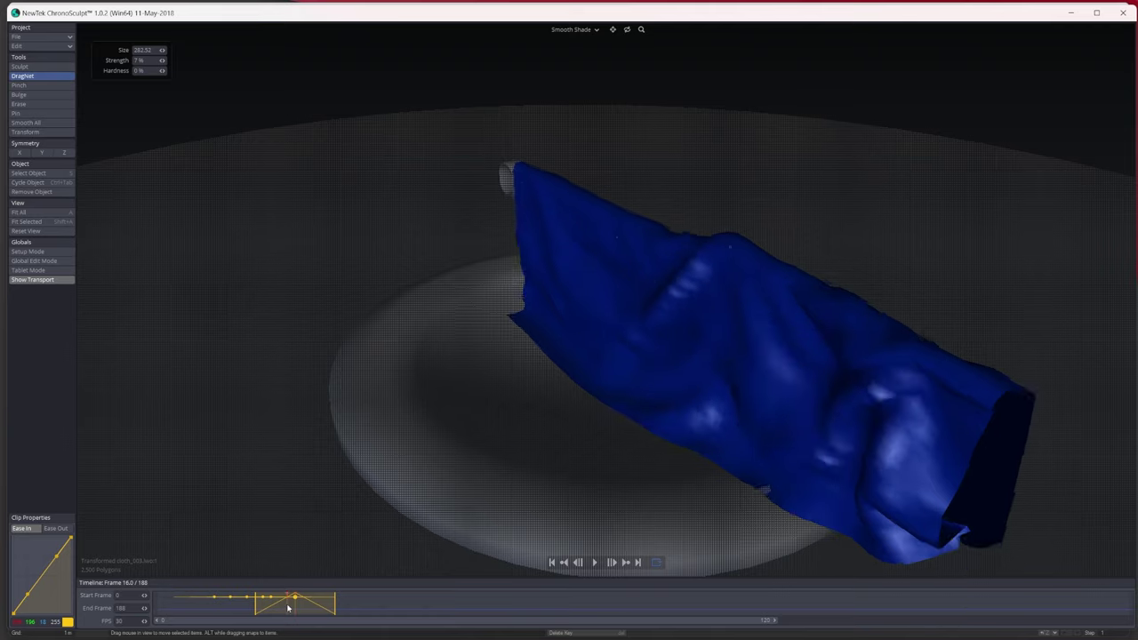
Continue covering the logo's poke-through spots from frame 19 to frame 40 with Dragnet, enlarging the brush to 787.86.
drag(627, 32, 662, 274)
click(661, 274)
click(255, 609)
drag(627, 33, 525, 36)
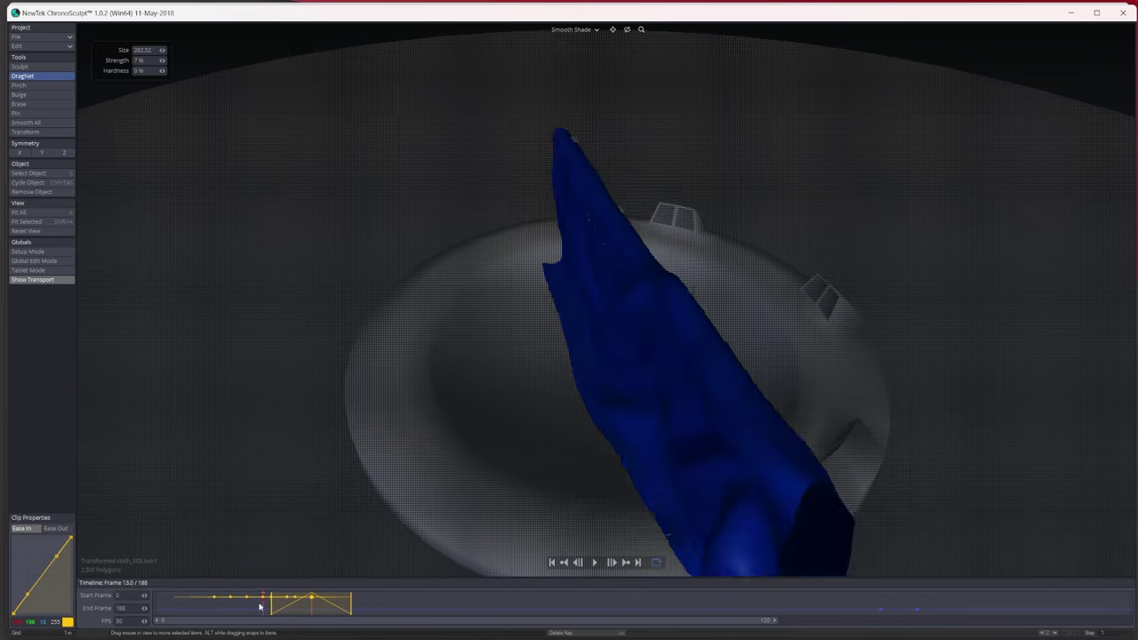
drag(260, 606, 336, 607)
click(671, 303)
alt+drag(671, 303, 534, 303)
drag(350, 602, 288, 613)
click(287, 598)
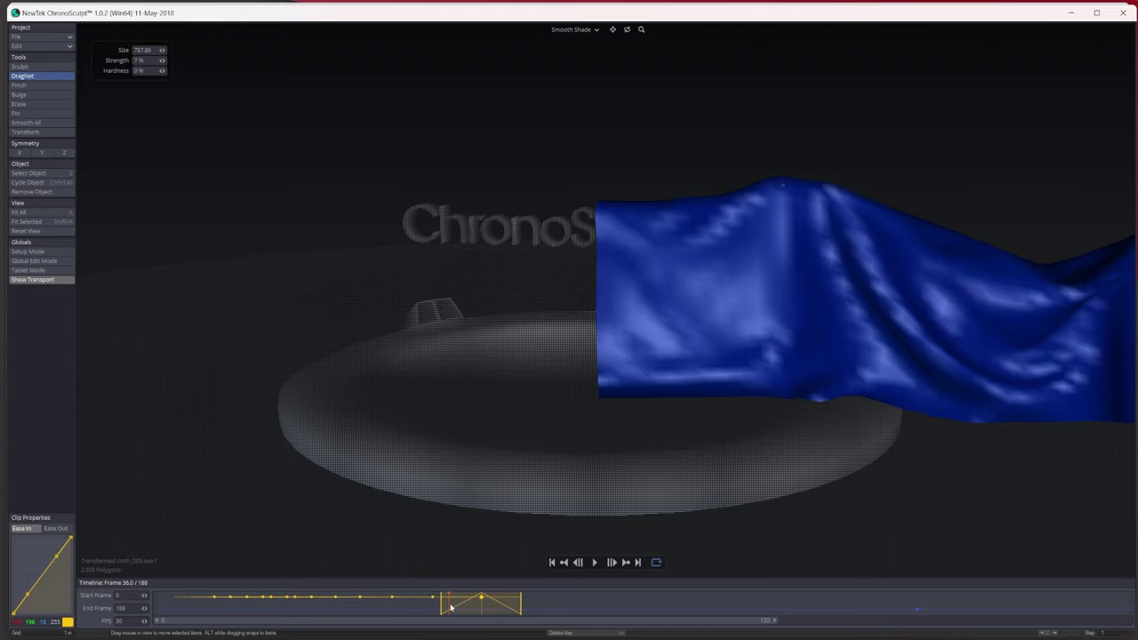
Fix the remaining poke-through up to frame 48 with Dragnet at size 504.38, and scrub back to frame 4 to check.
drag(451, 608, 416, 610)
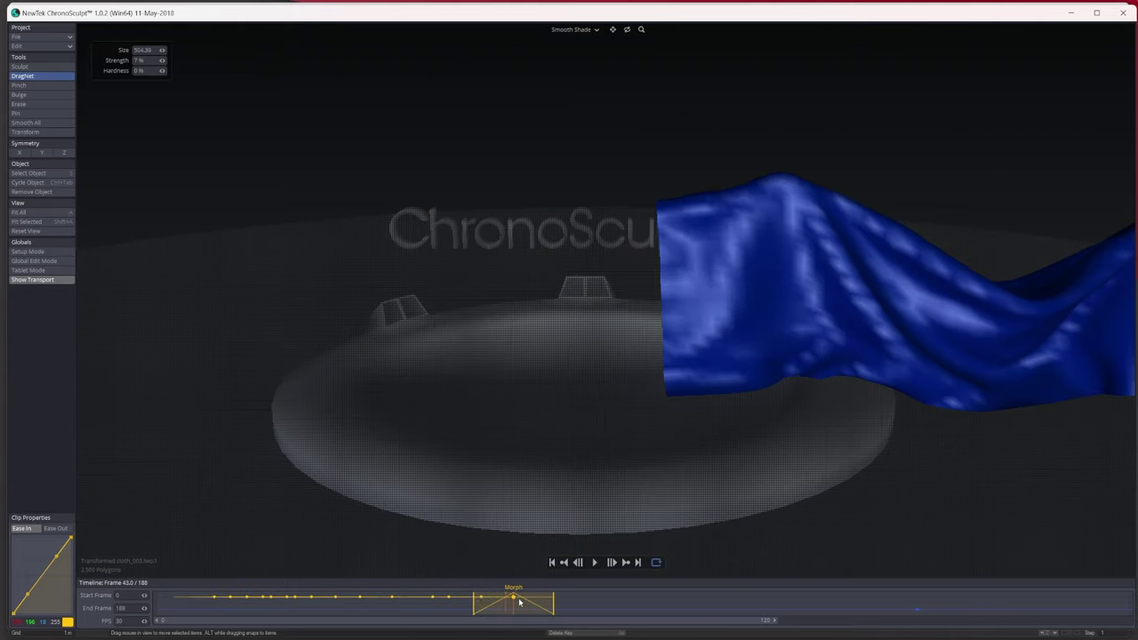
drag(521, 603, 553, 605)
drag(372, 608, 194, 609)
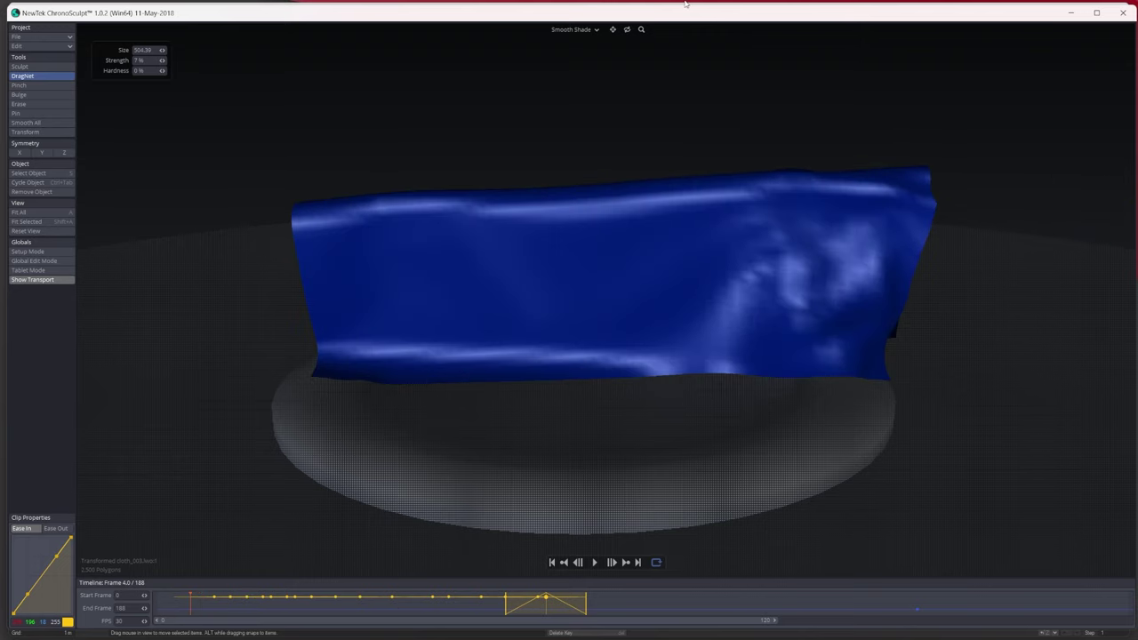
Select the morph clip centred on frame 40 and bend its ease-in curve downward for a slow start.
click(627, 29)
drag(347, 607, 214, 599)
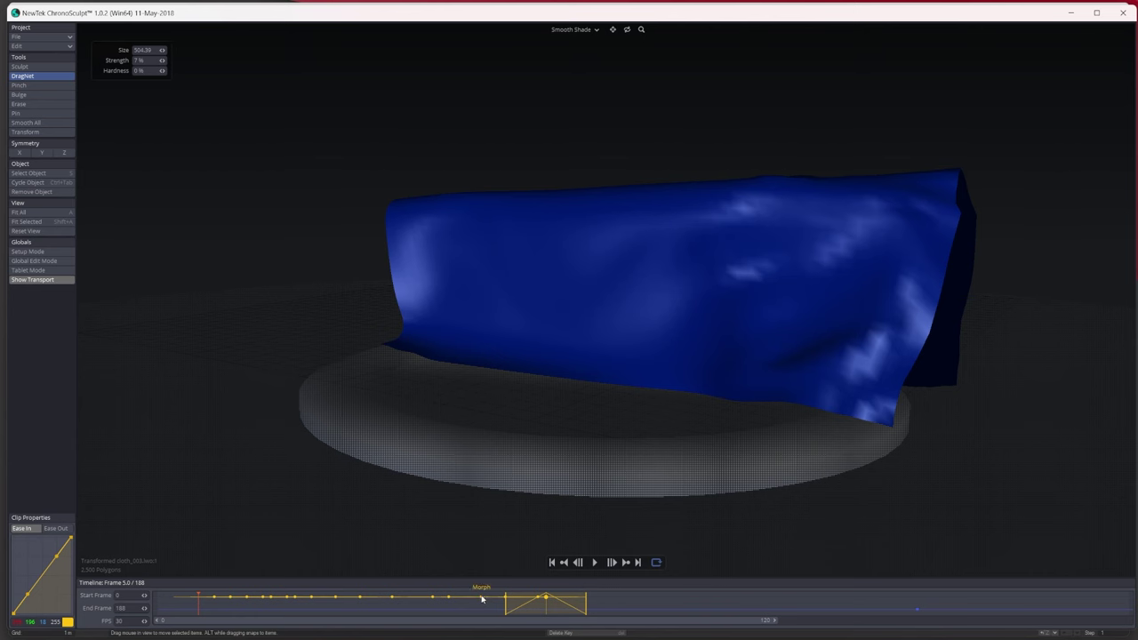
drag(482, 599, 436, 609)
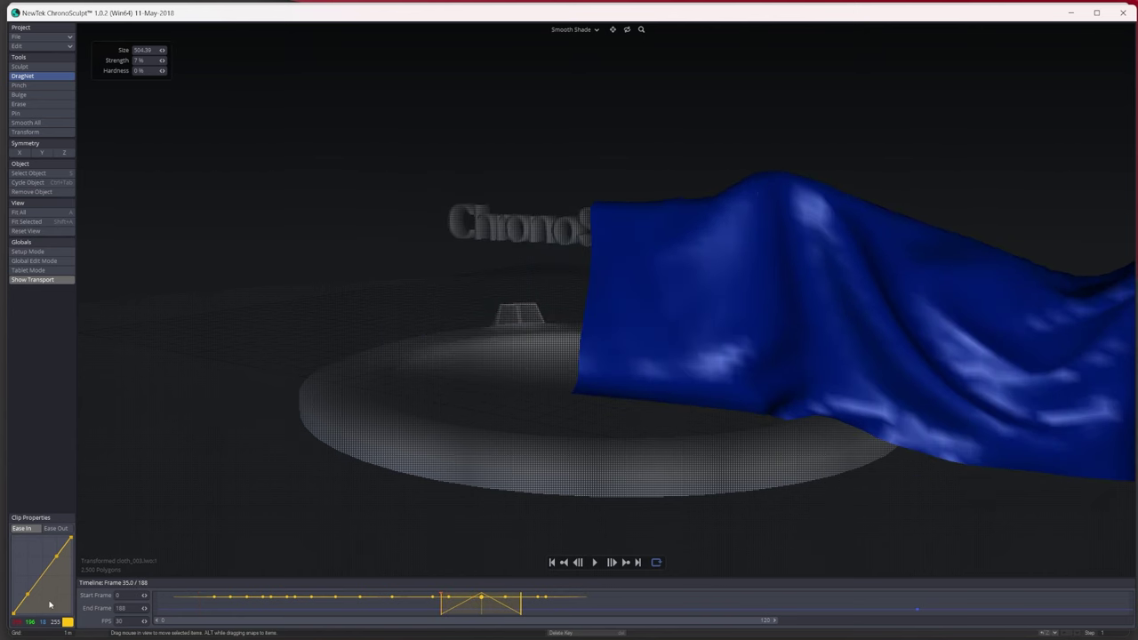
drag(56, 556, 51, 594)
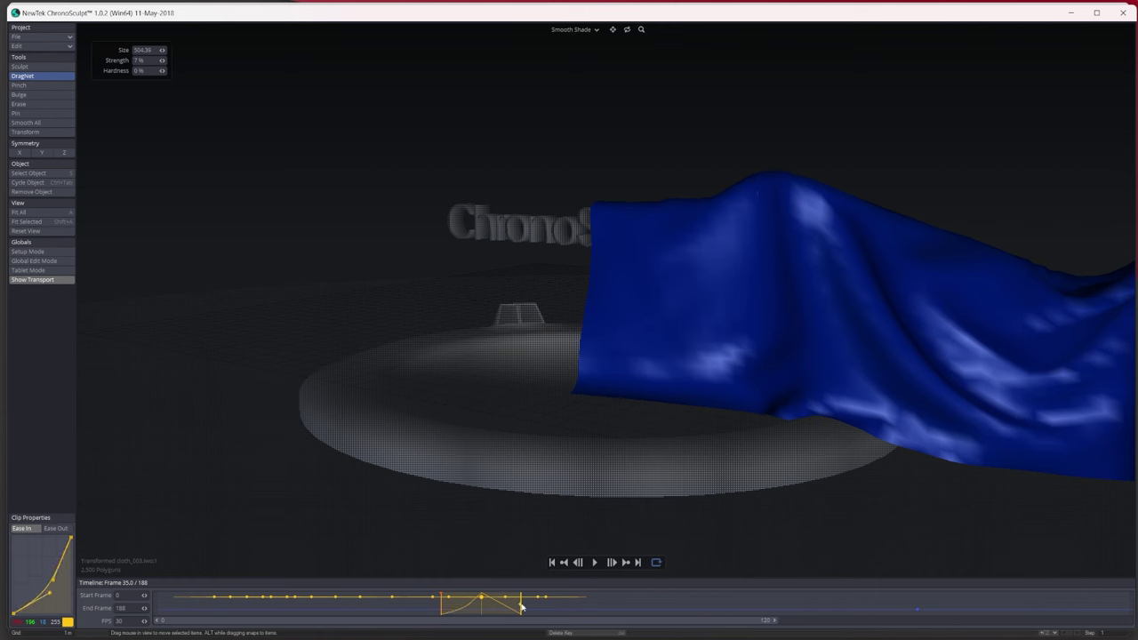
Shape the frame 40 clip's ease-out curve so its influence stays high and drops sharply at the end, scrubbing to compare.
click(55, 528)
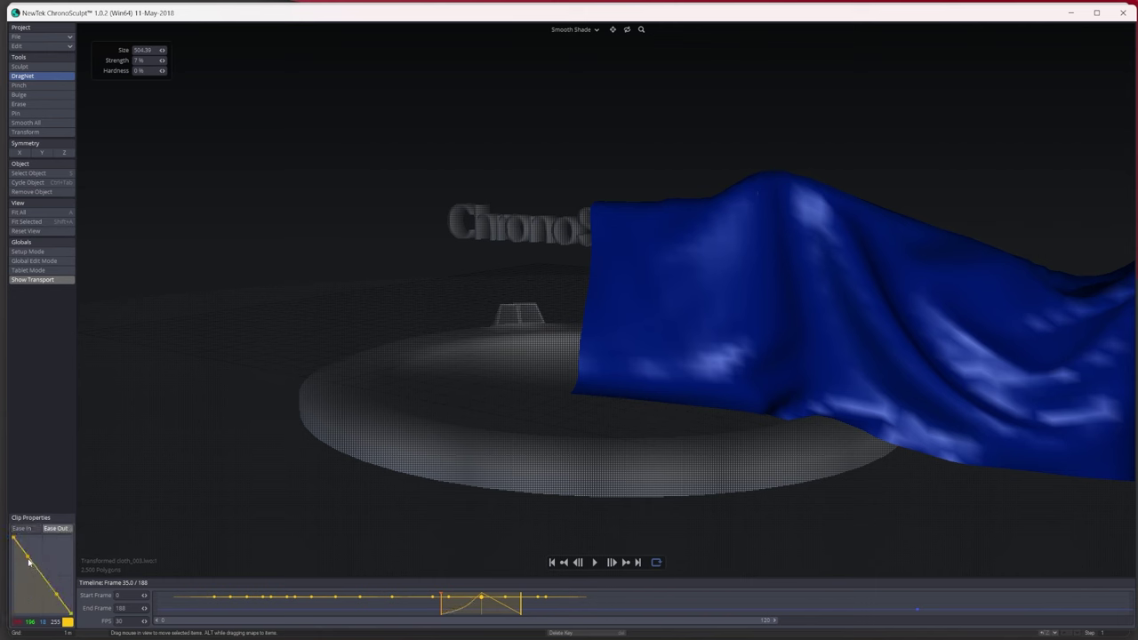
drag(29, 561, 66, 603)
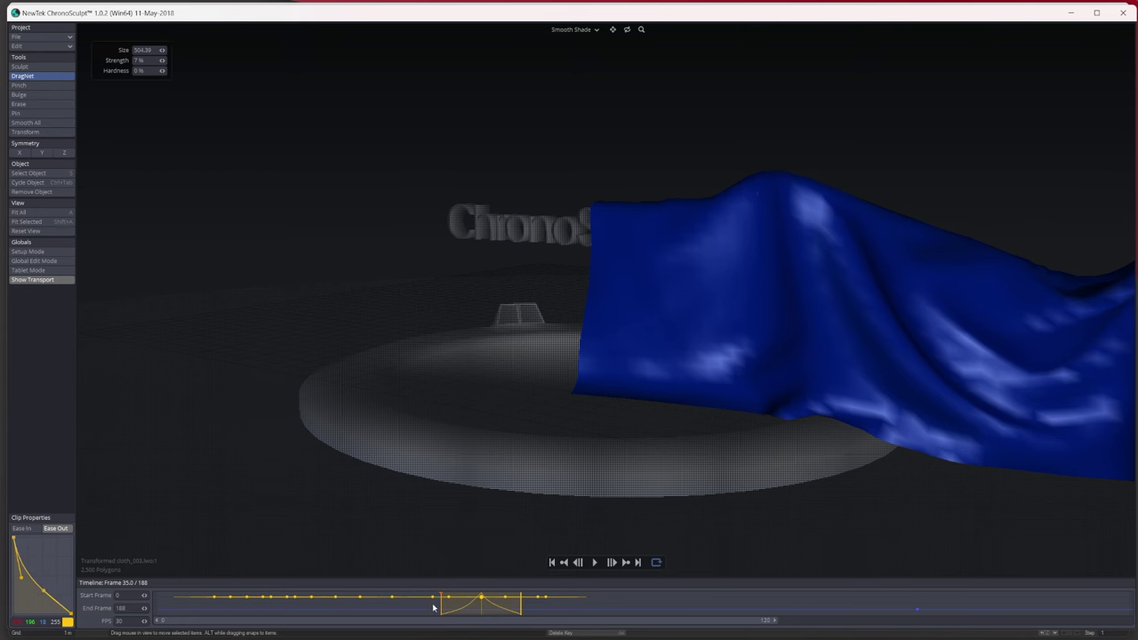
mouse_move(433, 607)
mouse_down()
mouse_move(508, 605)
mouse_move(465, 608)
mouse_up()
drag(50, 590, 60, 583)
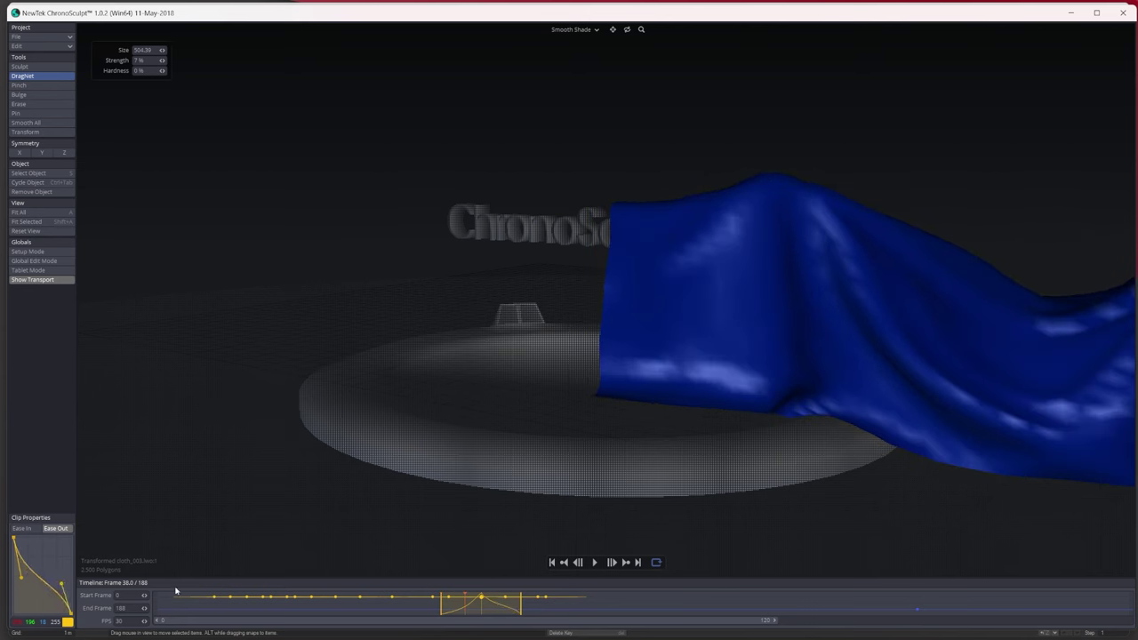
drag(505, 610, 493, 606)
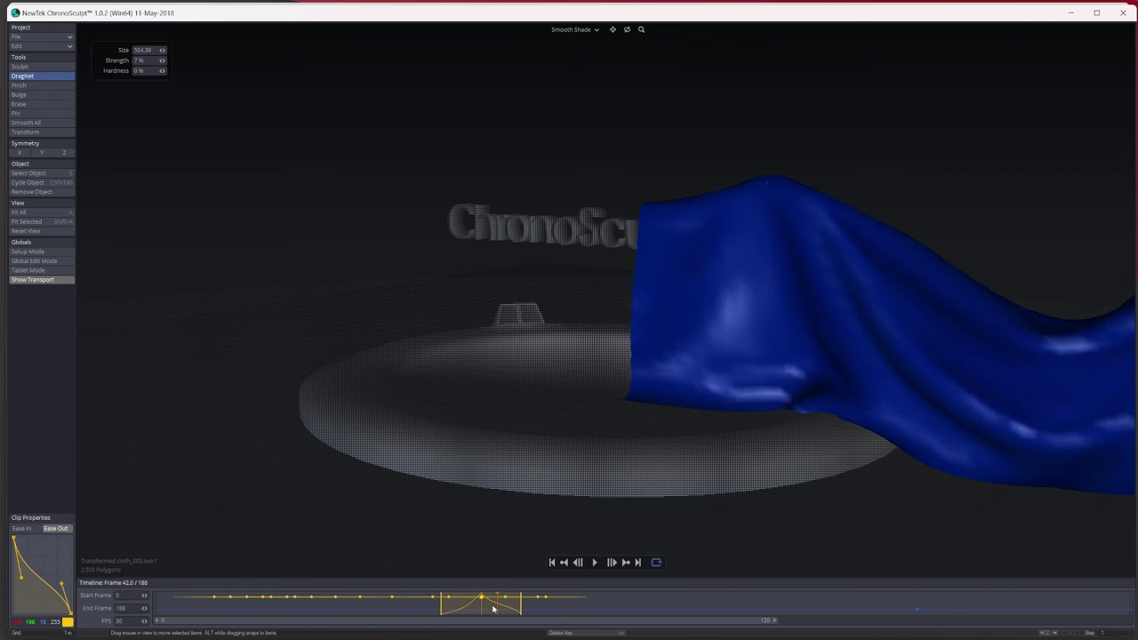
drag(21, 579, 58, 555)
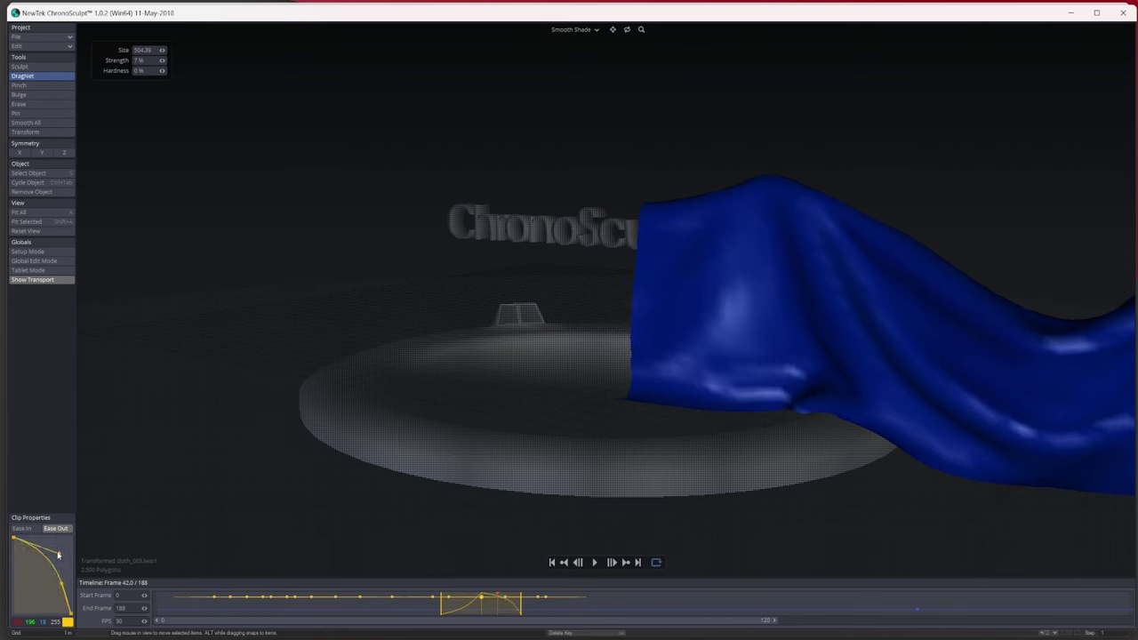
mouse_move(510, 602)
mouse_down()
mouse_move(489, 602)
mouse_move(519, 601)
mouse_up()
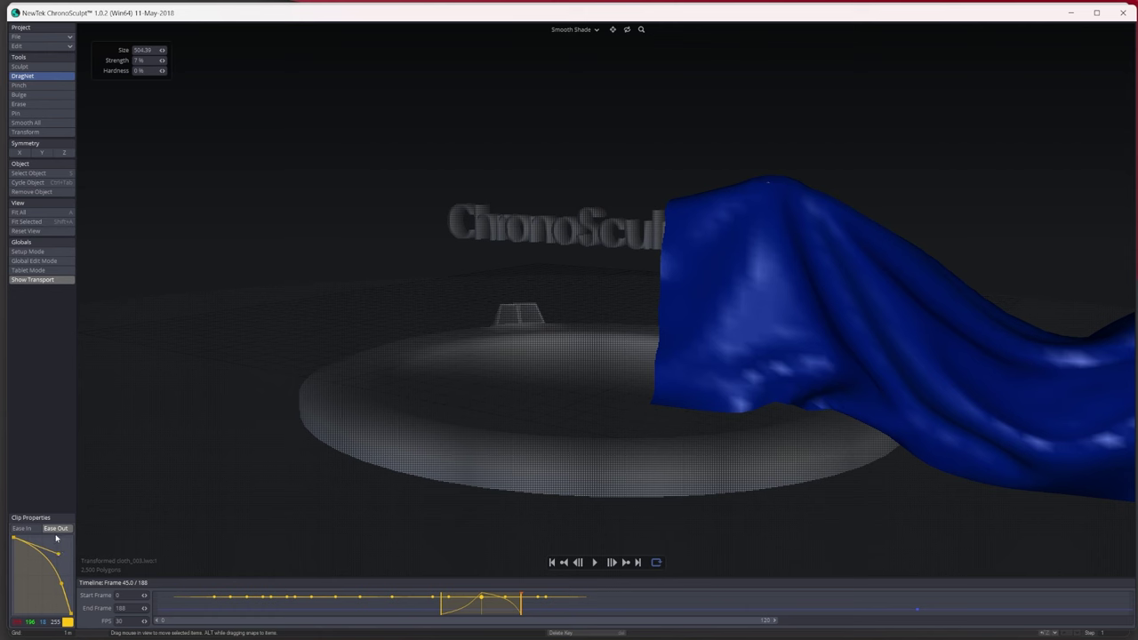
drag(61, 557, 57, 536)
drag(63, 586, 76, 552)
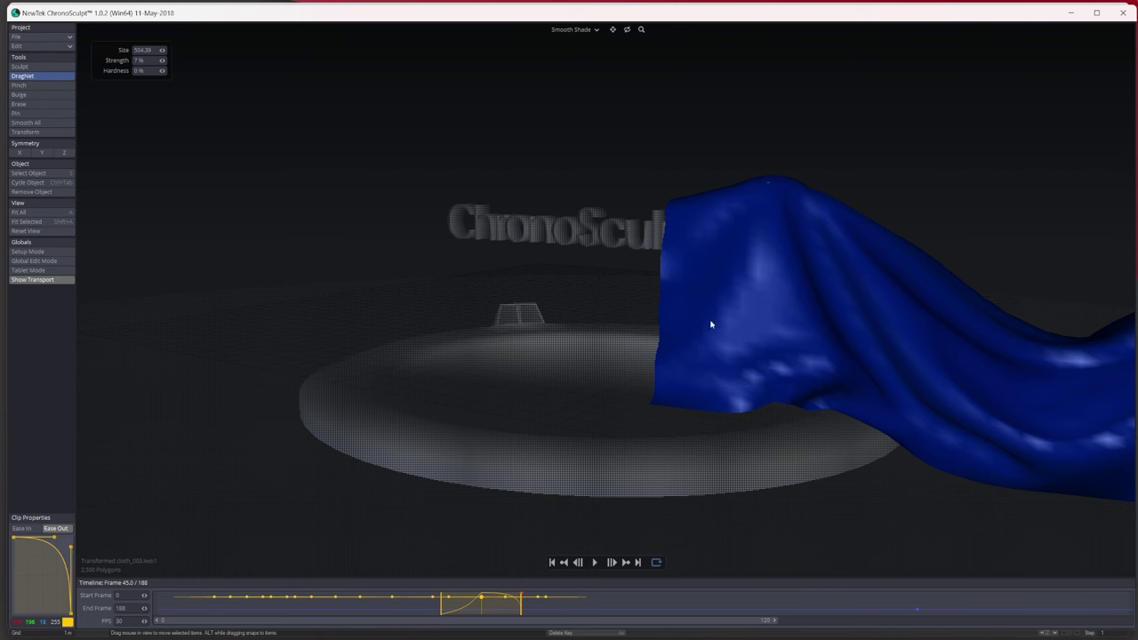
Reshape the frame 40 clip's ease-in curve into a smooth S-curve with both handles.
click(21, 530)
drag(56, 583, 40, 553)
mouse_move(51, 595)
mouse_down()
mouse_move(5, 547)
mouse_move(70, 616)
mouse_move(50, 599)
mouse_up()
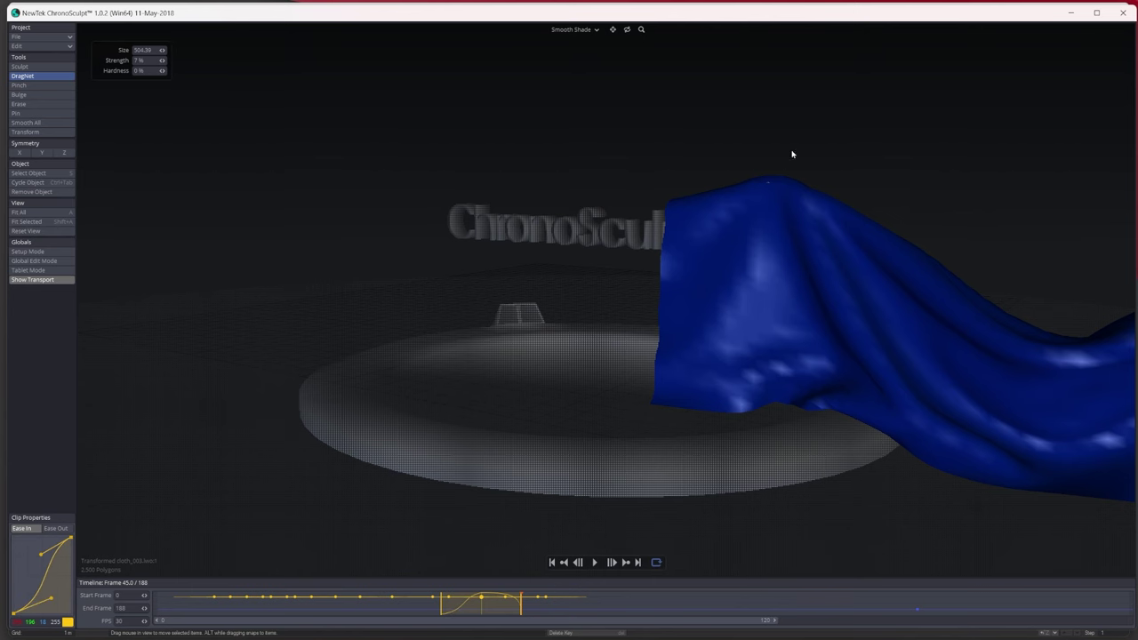
Pull the cloth over the logo at frame 45 and adjust the cloth's leading edge at frame 29 with Dragnet at size 504.38.
click(770, 184)
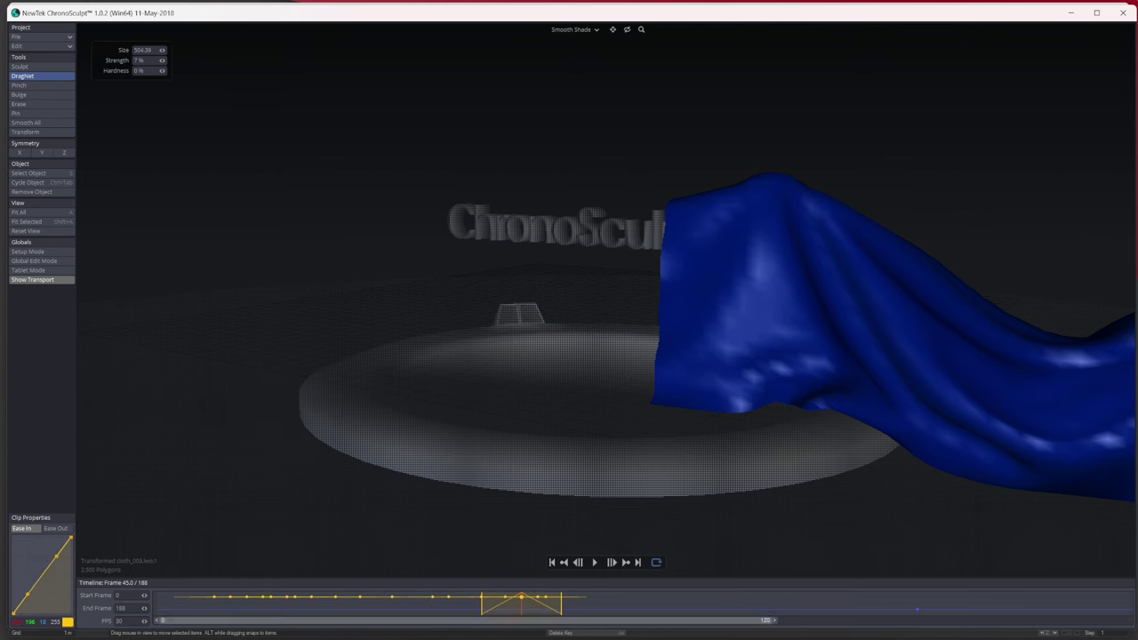
drag(399, 599, 391, 636)
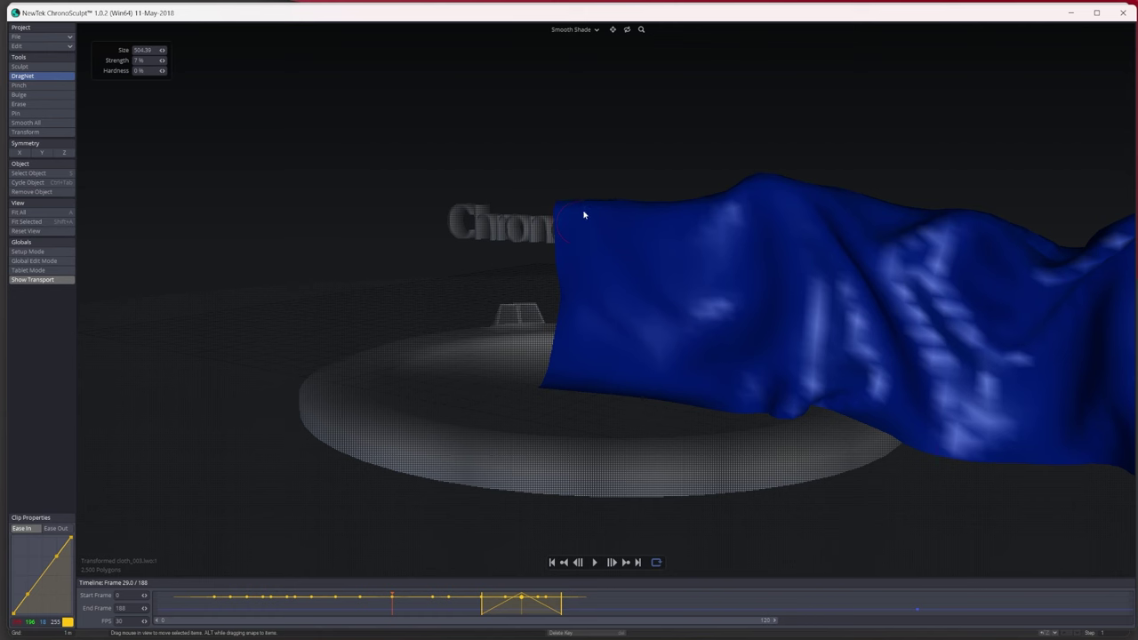
drag(577, 223, 565, 253)
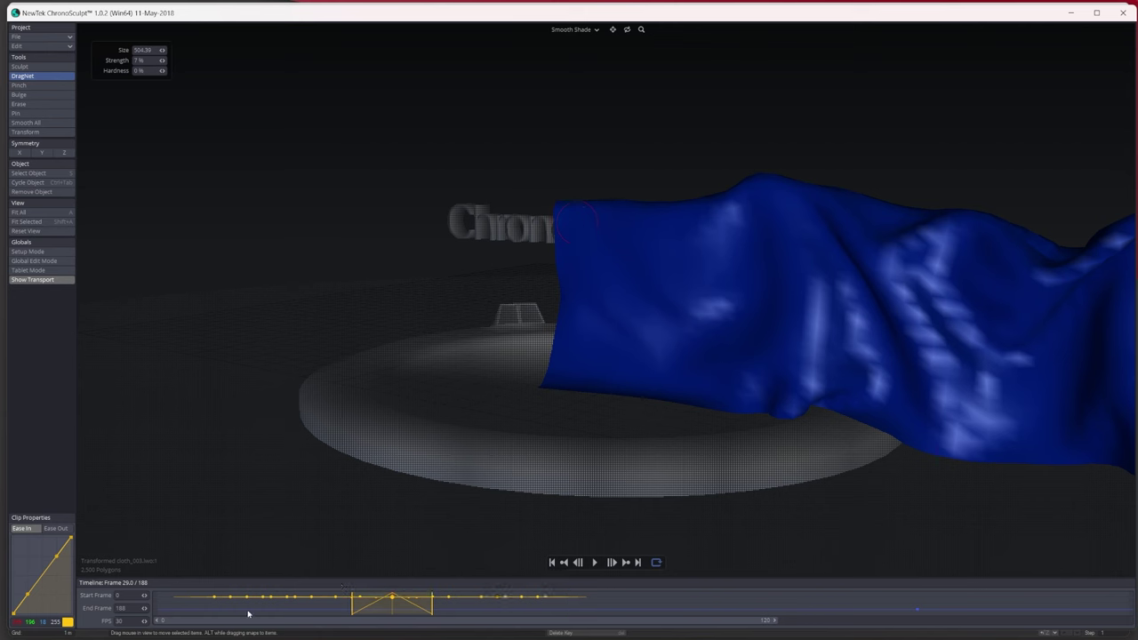
Review the morph clip centred on frame 40 and scrub from the start to frame 27 to check the cloth corrections.
drag(248, 614, 296, 613)
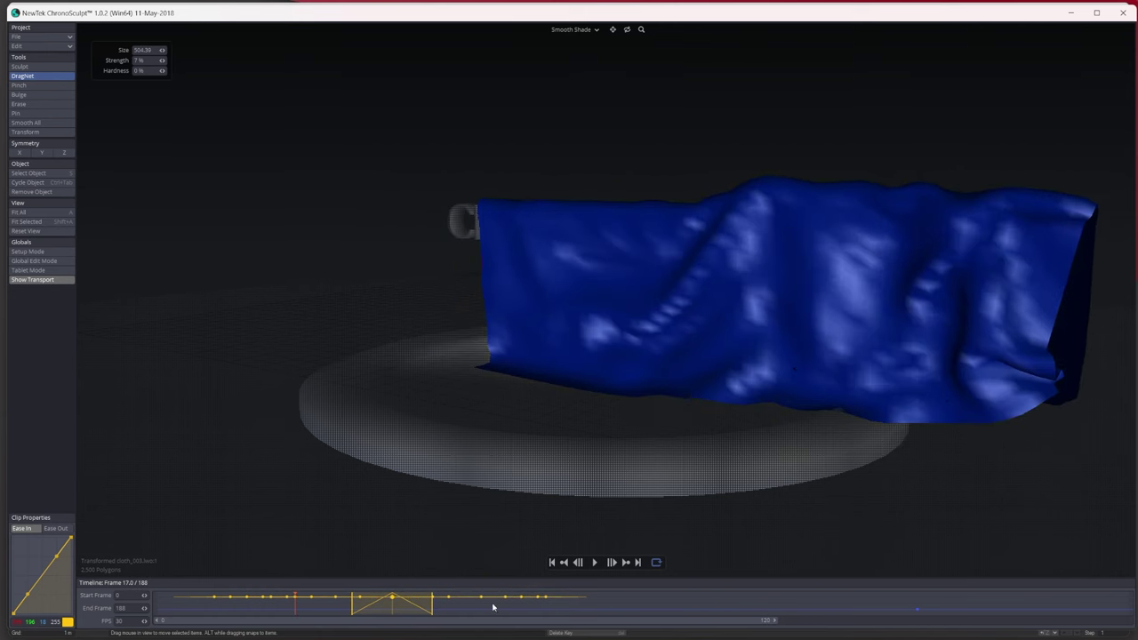
click(489, 607)
click(480, 597)
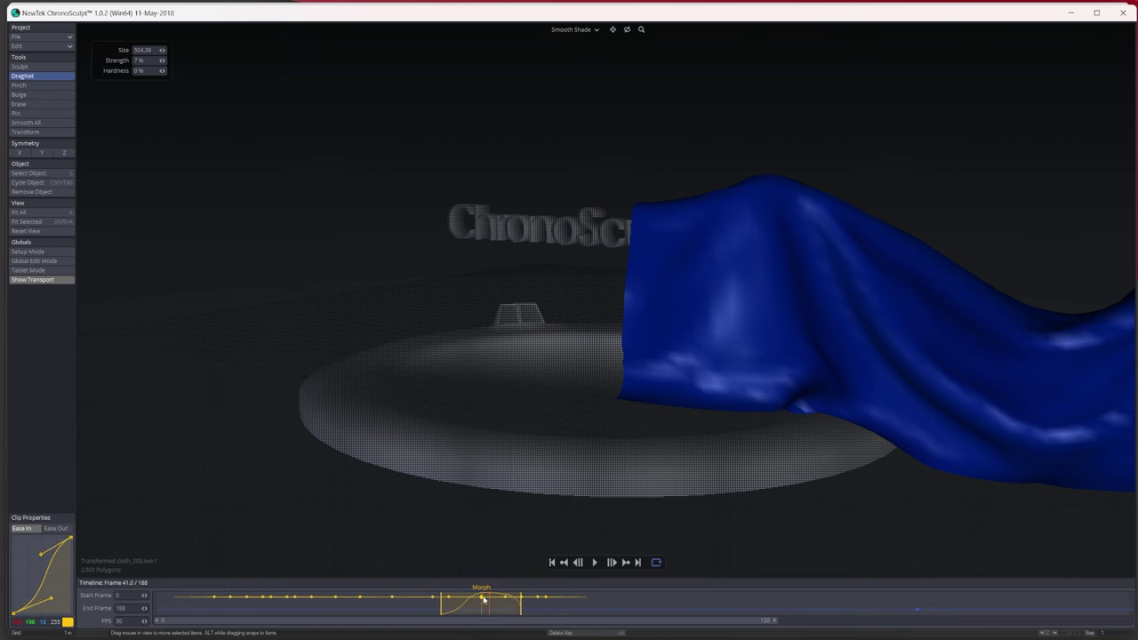
mouse_move(521, 608)
mouse_down()
mouse_move(539, 607)
mouse_move(522, 610)
mouse_up()
drag(156, 605, 377, 616)
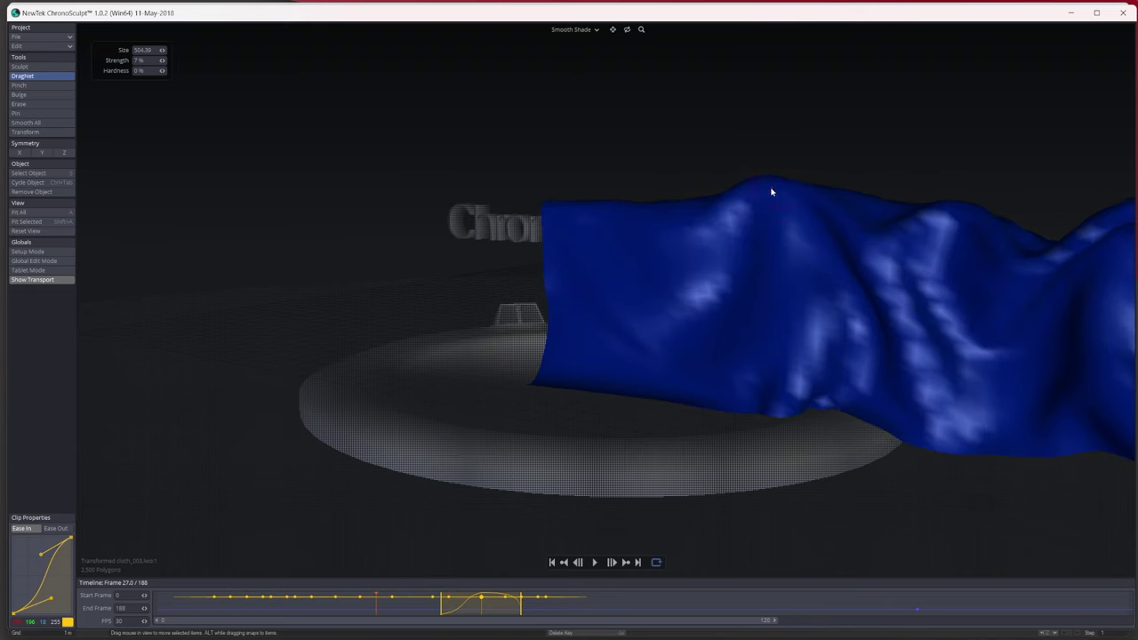
Sculpt raised folds into the cloth's middle at frame 16 with the Sculpt tool, then undo the last change.
mouse_move(307, 601)
mouse_down()
mouse_move(178, 602)
mouse_move(440, 604)
mouse_move(180, 610)
mouse_move(286, 607)
mouse_up()
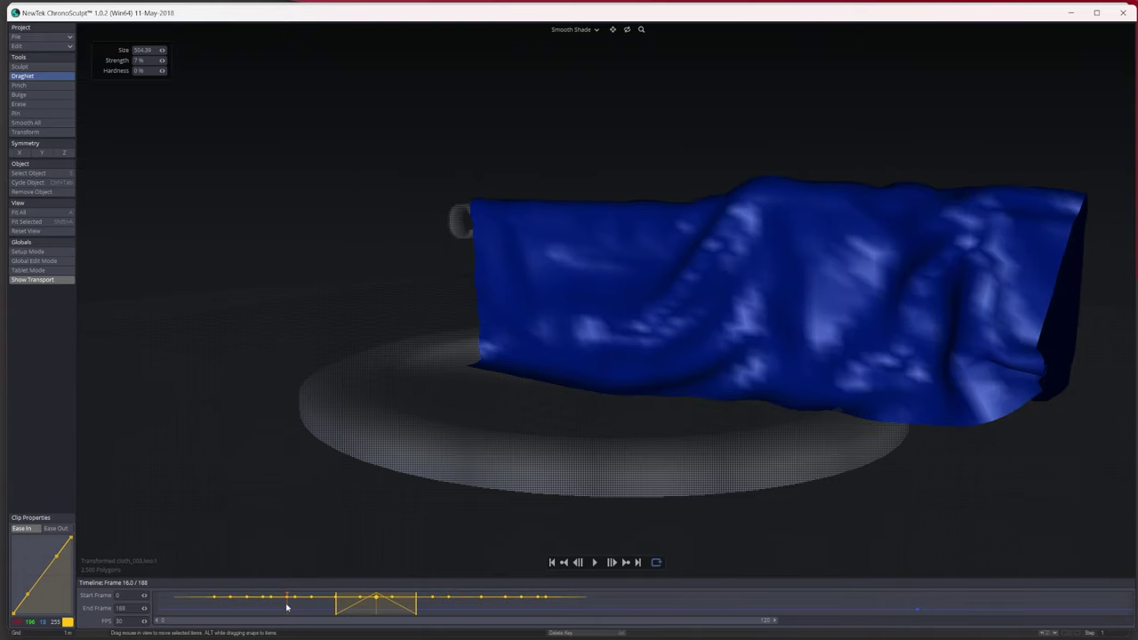
drag(627, 29, 660, 53)
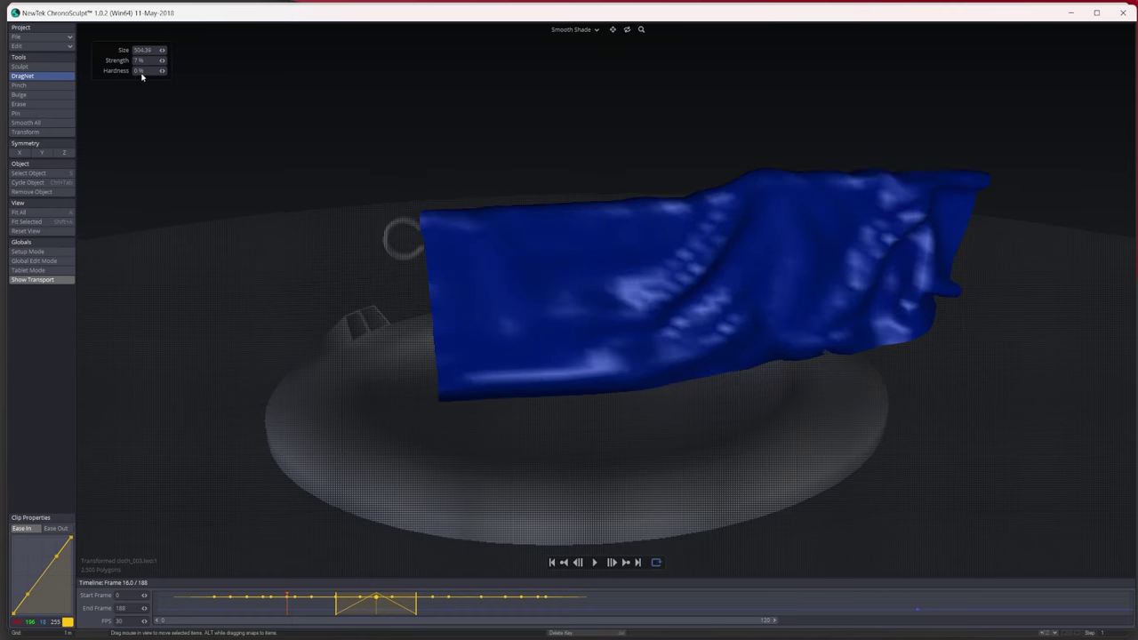
click(29, 68)
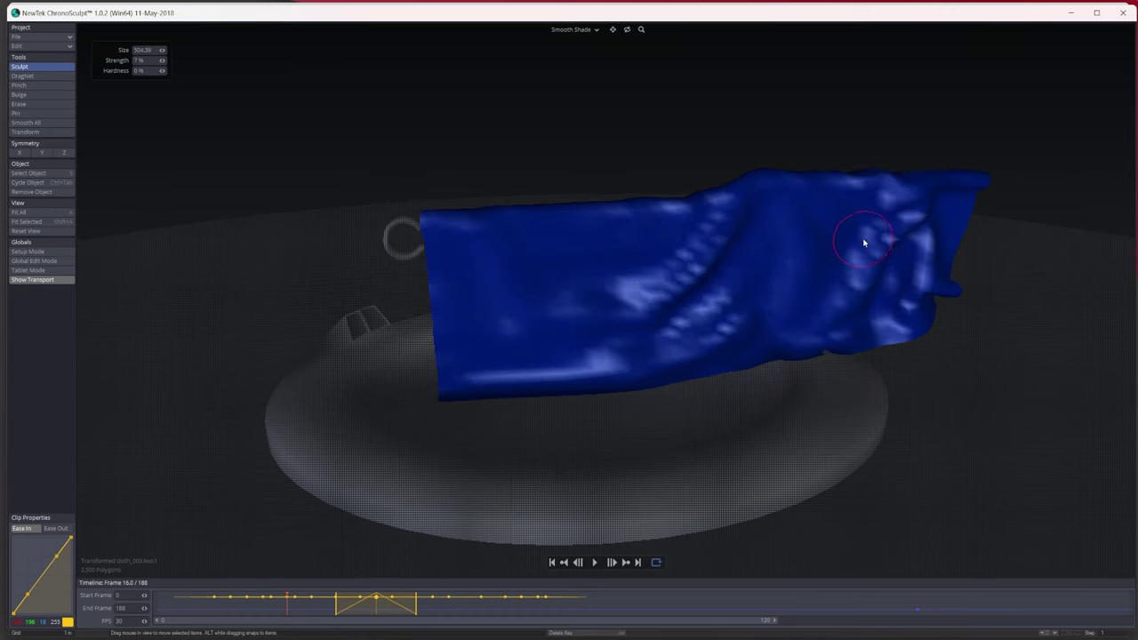
drag(864, 242, 752, 300)
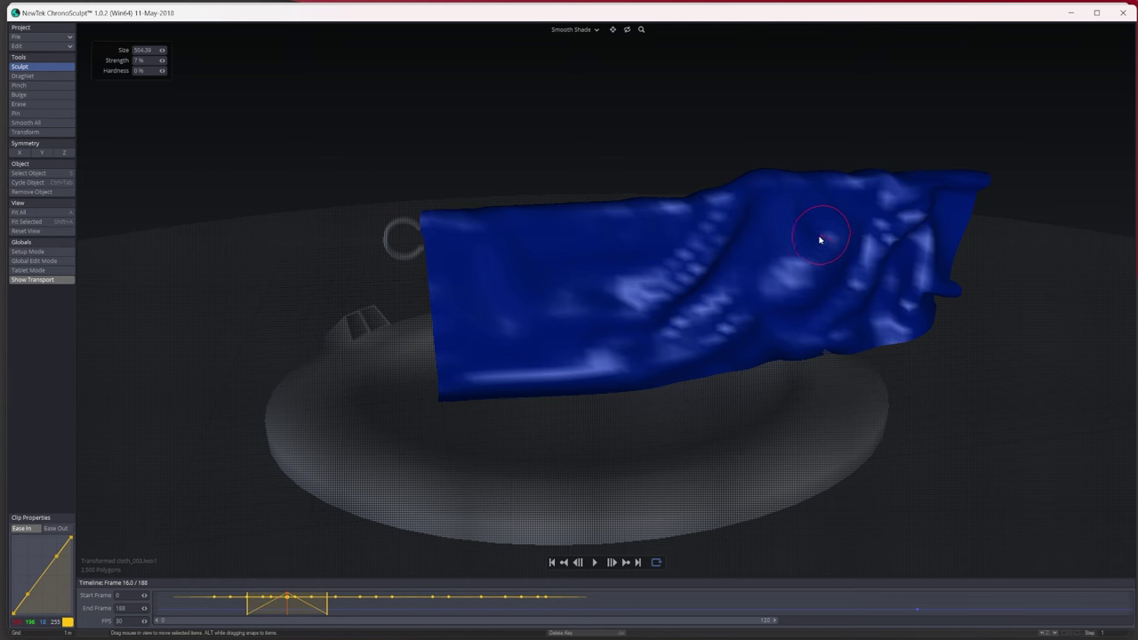
mouse_move(828, 227)
mouse_down()
mouse_move(757, 261)
mouse_move(793, 313)
mouse_up()
drag(626, 30, 534, 35)
key(ctrl+z)
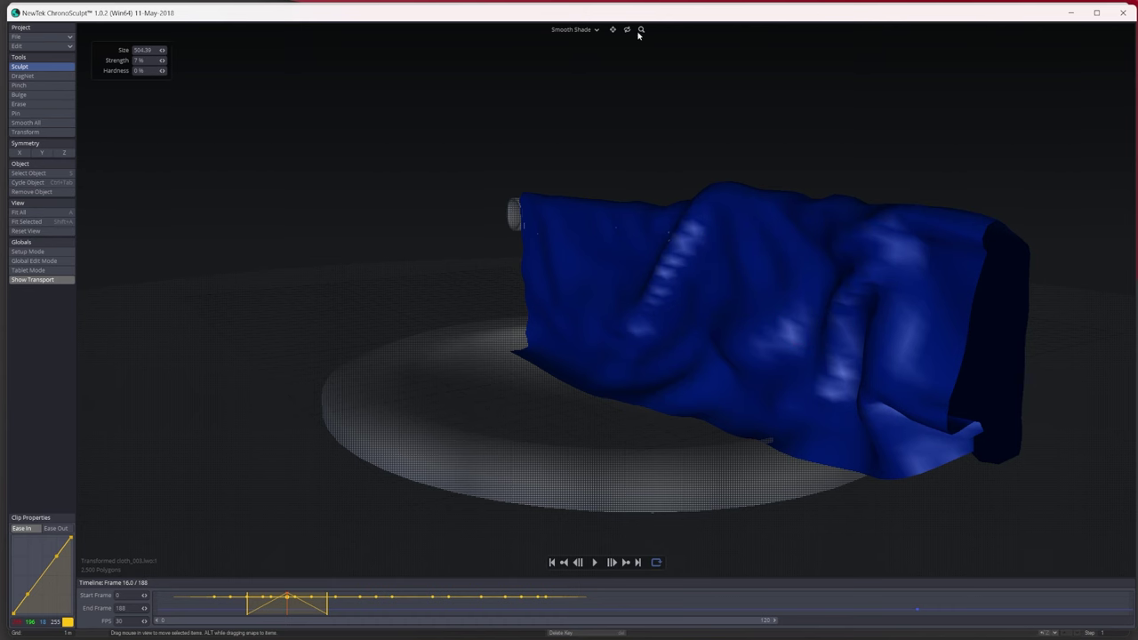
Sculpt further wrinkles across the front of the cloth at frame 16 and scrub back to frame 1 to review them.
drag(628, 31, 697, 186)
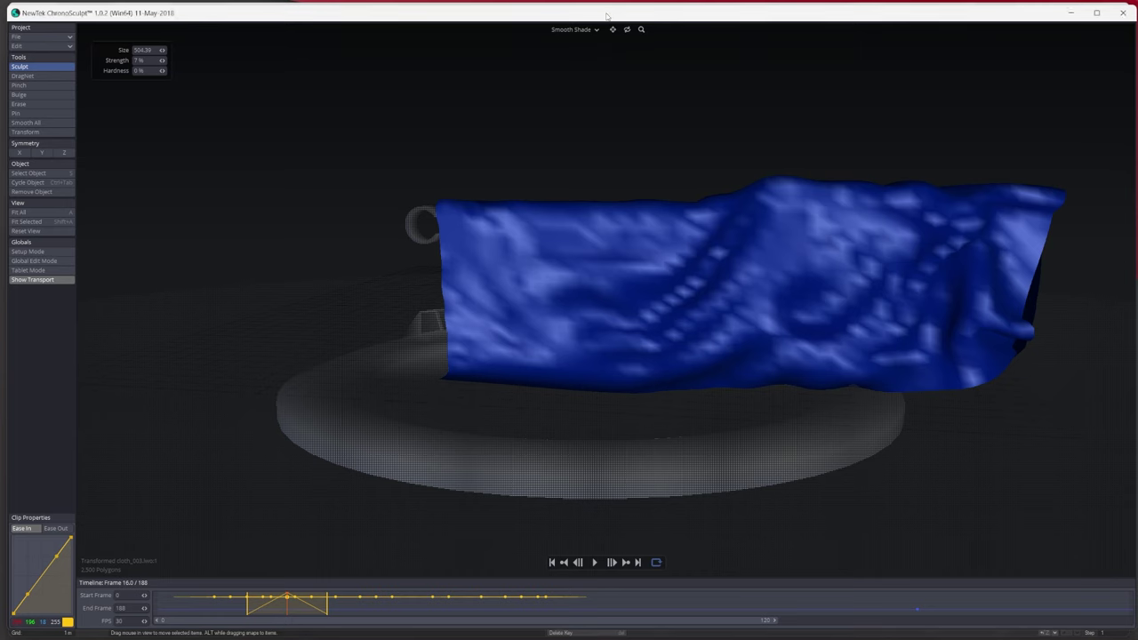
mouse_move(688, 265)
mouse_down()
mouse_move(656, 285)
mouse_move(528, 307)
mouse_up()
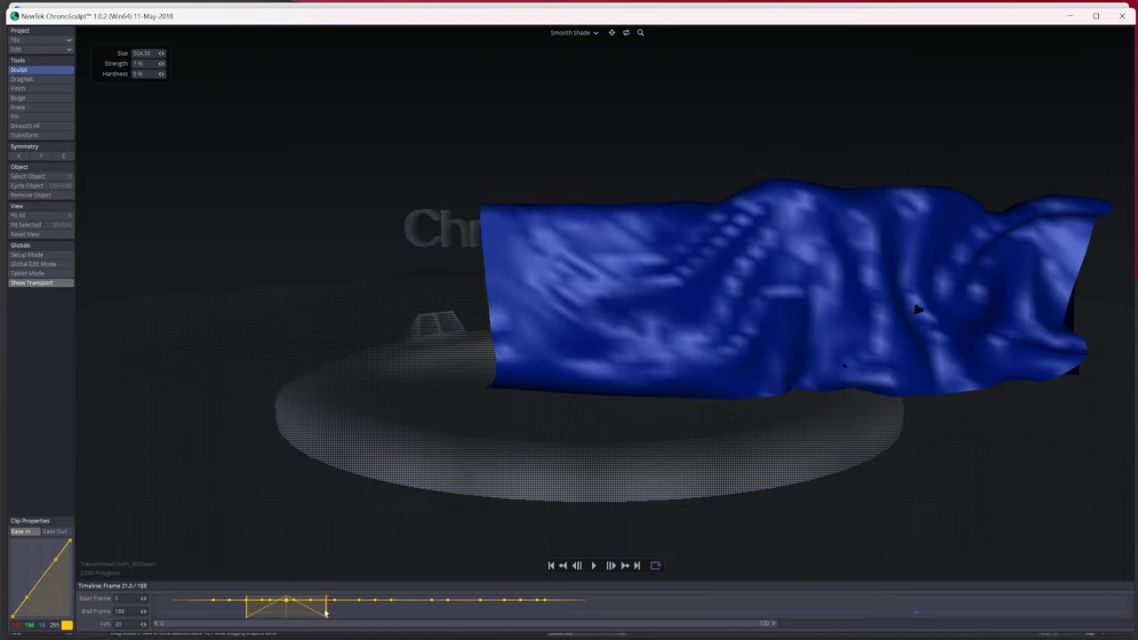
drag(325, 613, 165, 624)
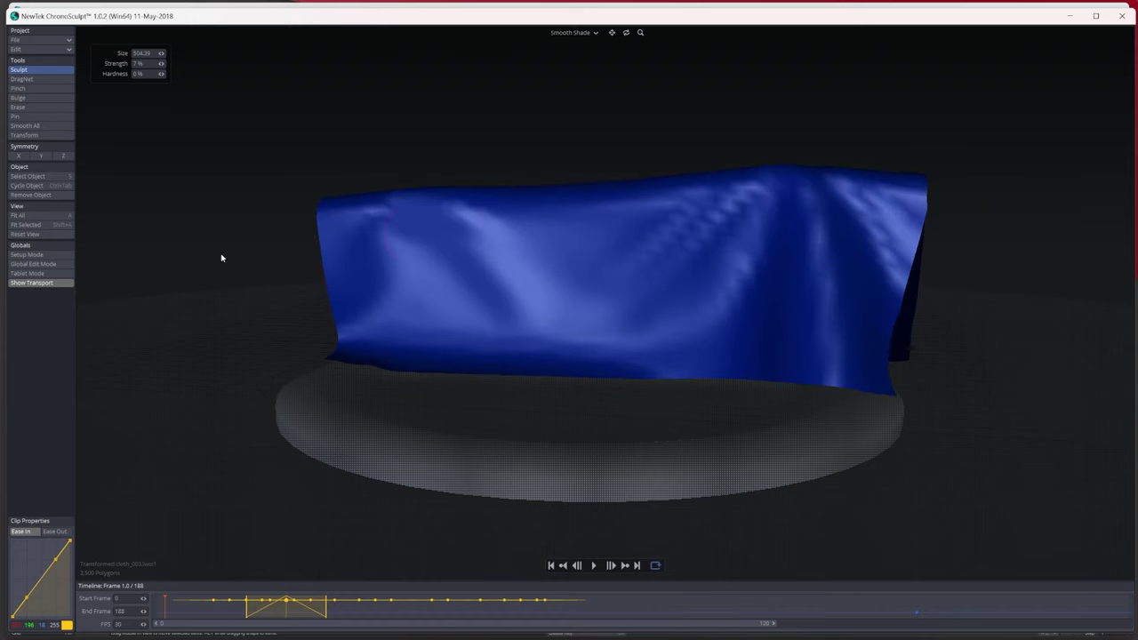
Export the corrected cloth animation as a LightWave MDD file named Transformed2_.mdd in the Vertcache folder.
click(16, 39)
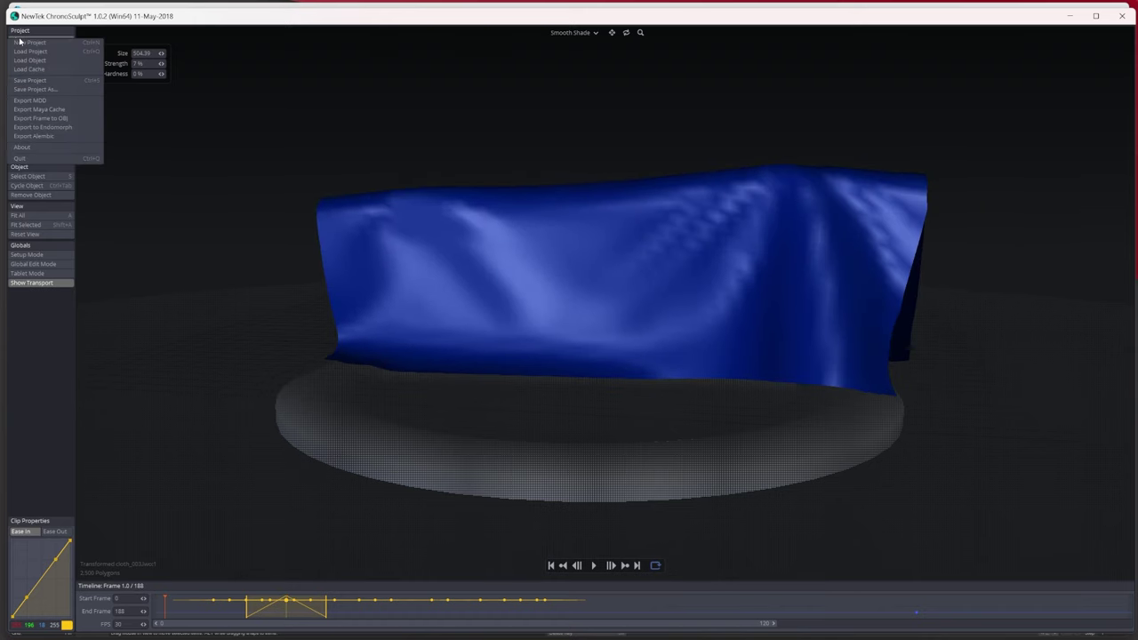
click(29, 100)
click(147, 152)
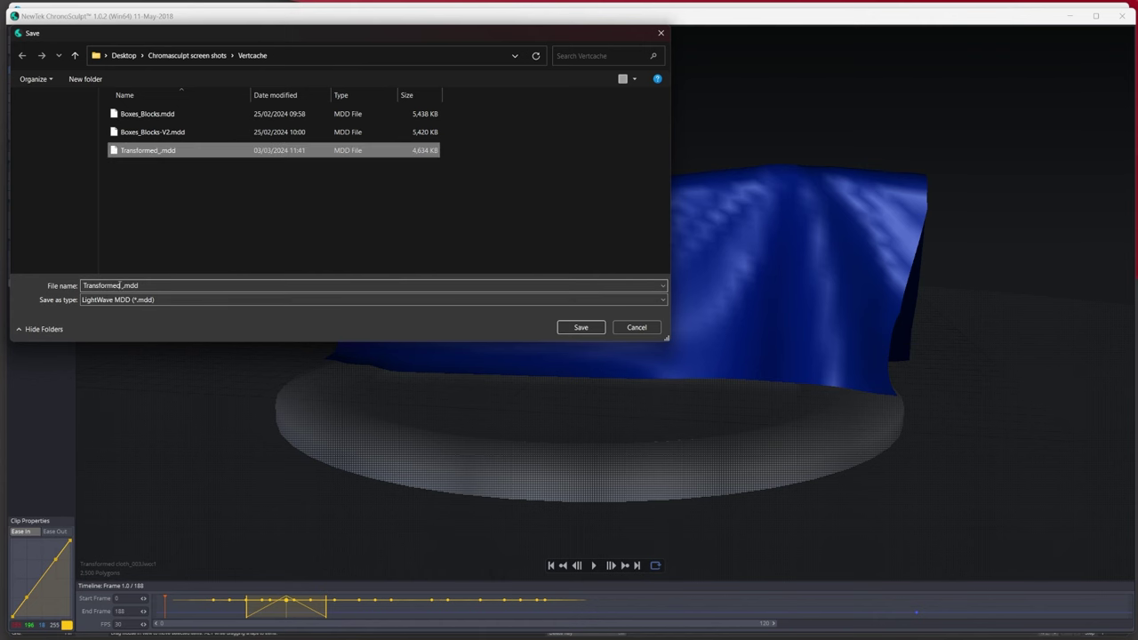
click(121, 286)
click(119, 286)
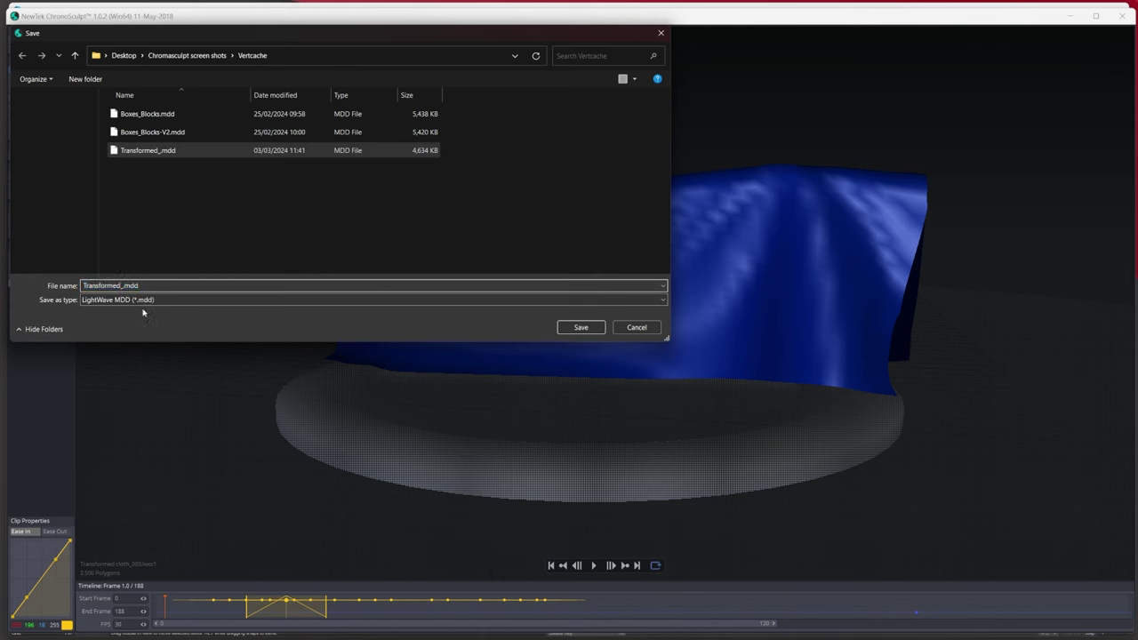
text(2)
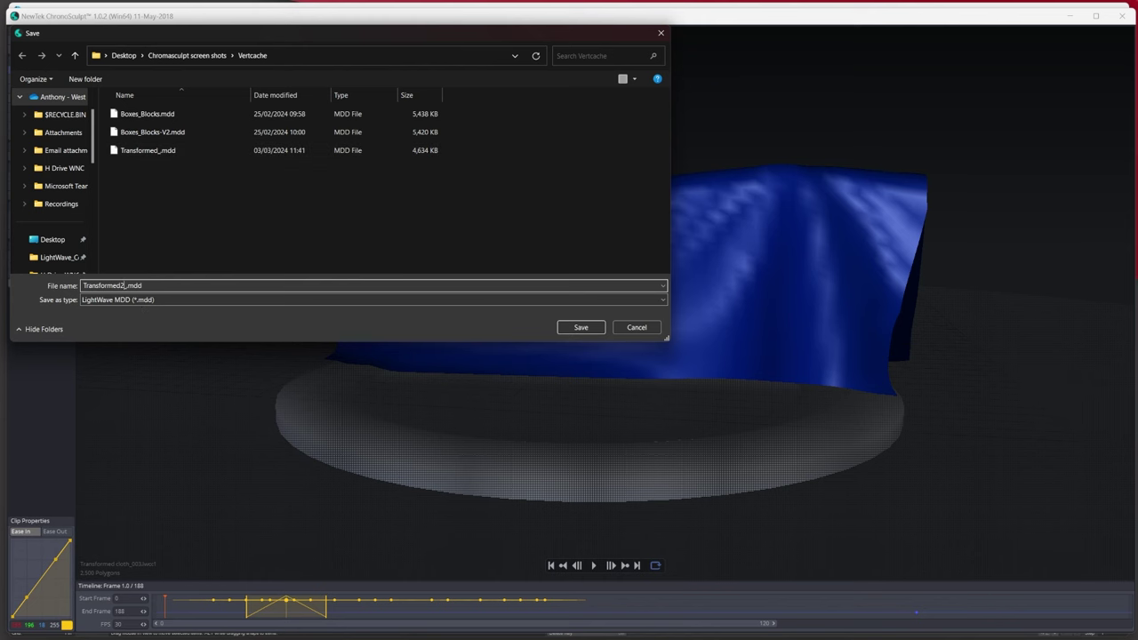
click(589, 327)
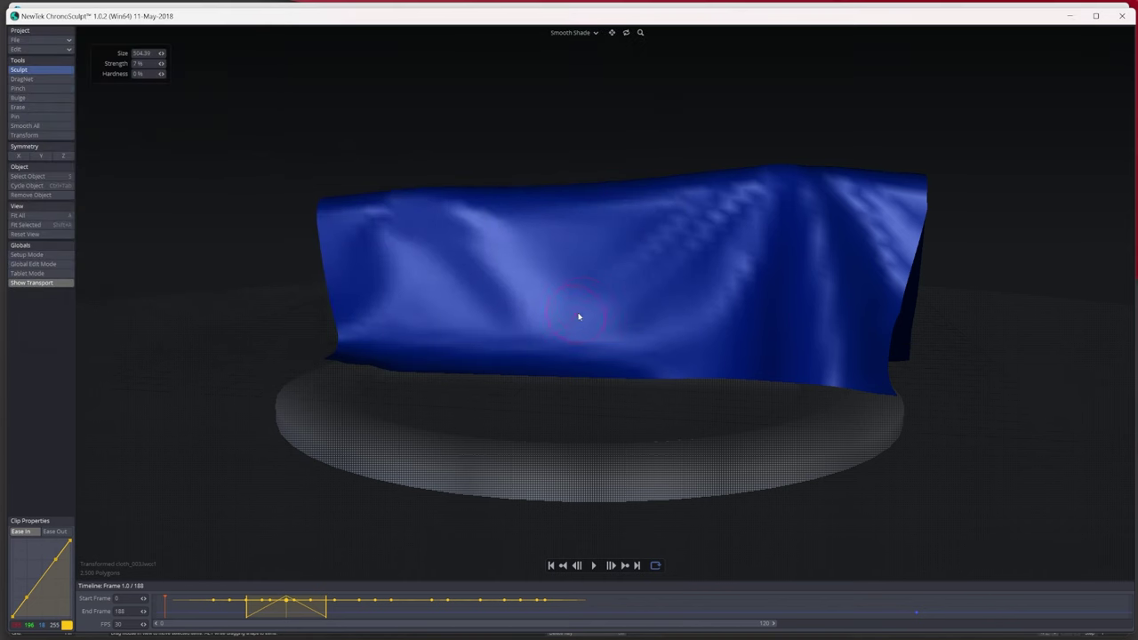
Switch to LightWave Layout and load TransformedV2_.mdd as the vertex cache in the cloth object's MD Reader settings.
click(421, 630)
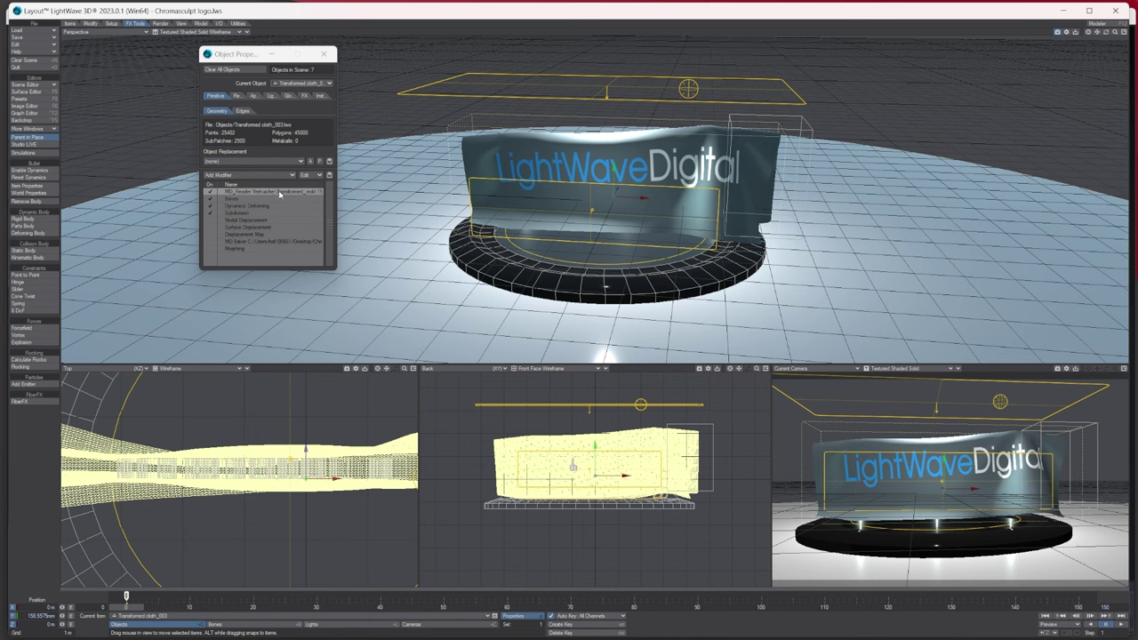
double_click(236, 194)
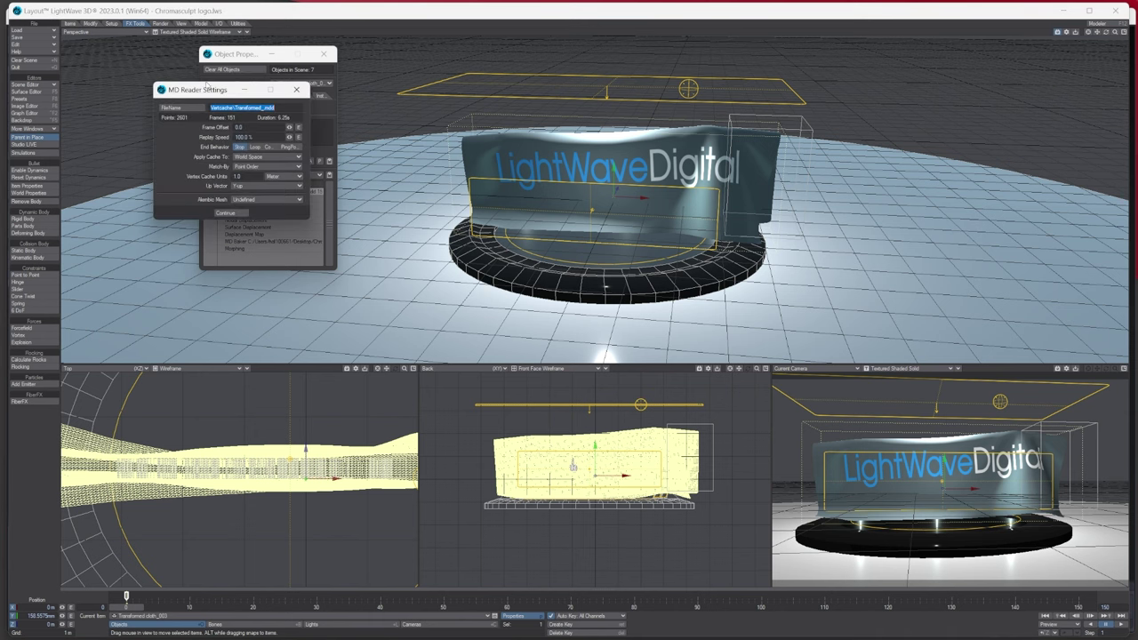
click(180, 110)
click(466, 260)
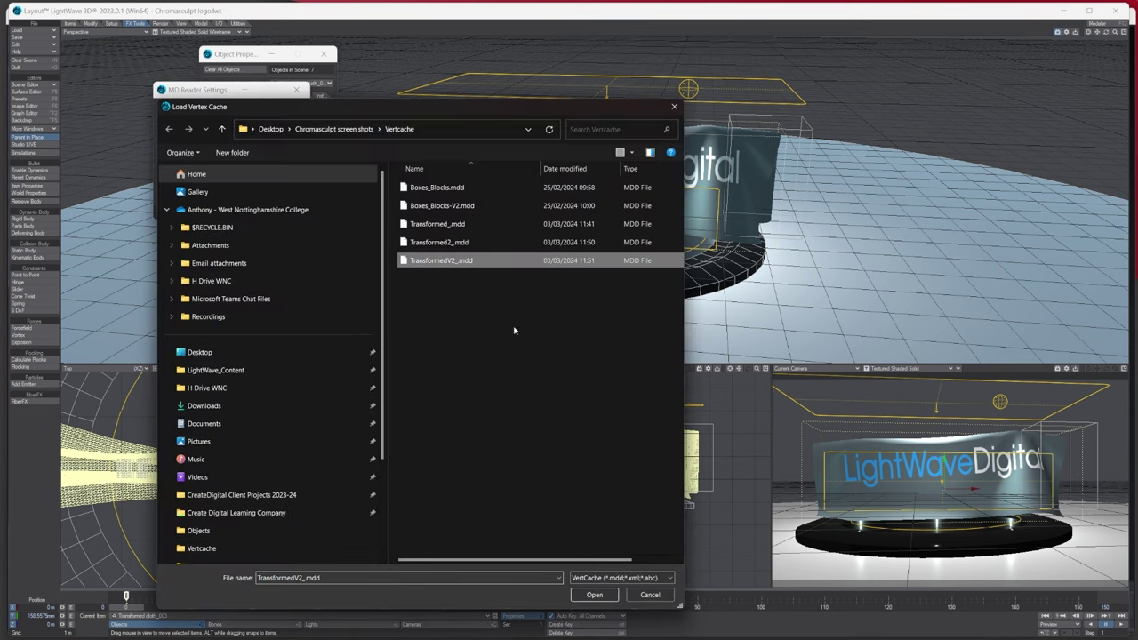
click(602, 595)
Play the cloth reveal in the perspective view, return to the beginning, and replay it through the current camera.
mouse_move(148, 616)
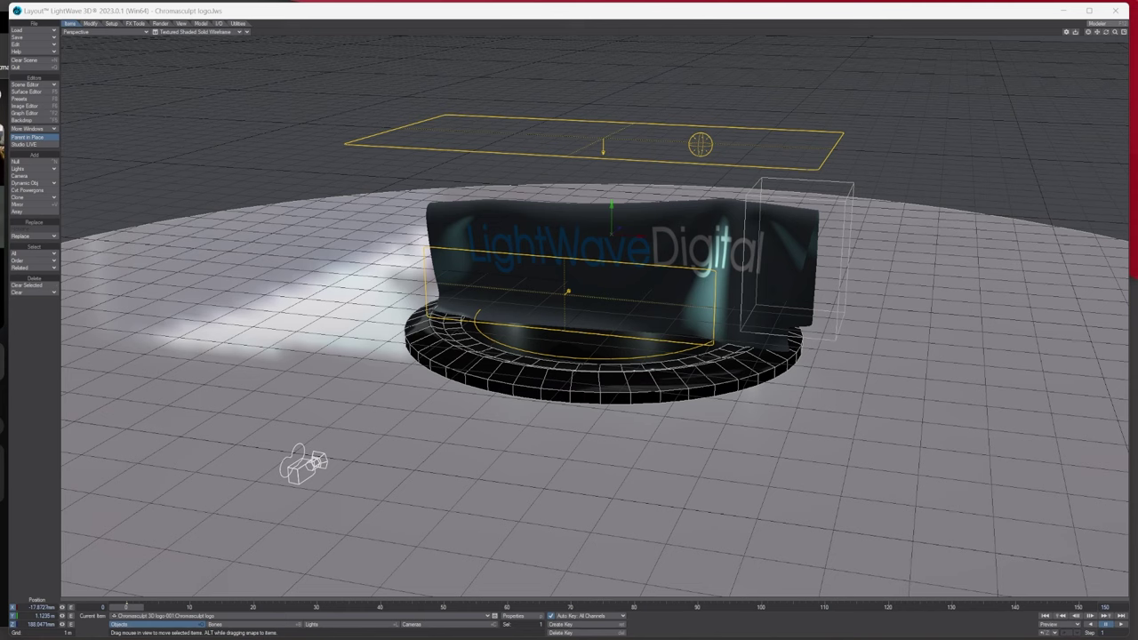
click(1121, 627)
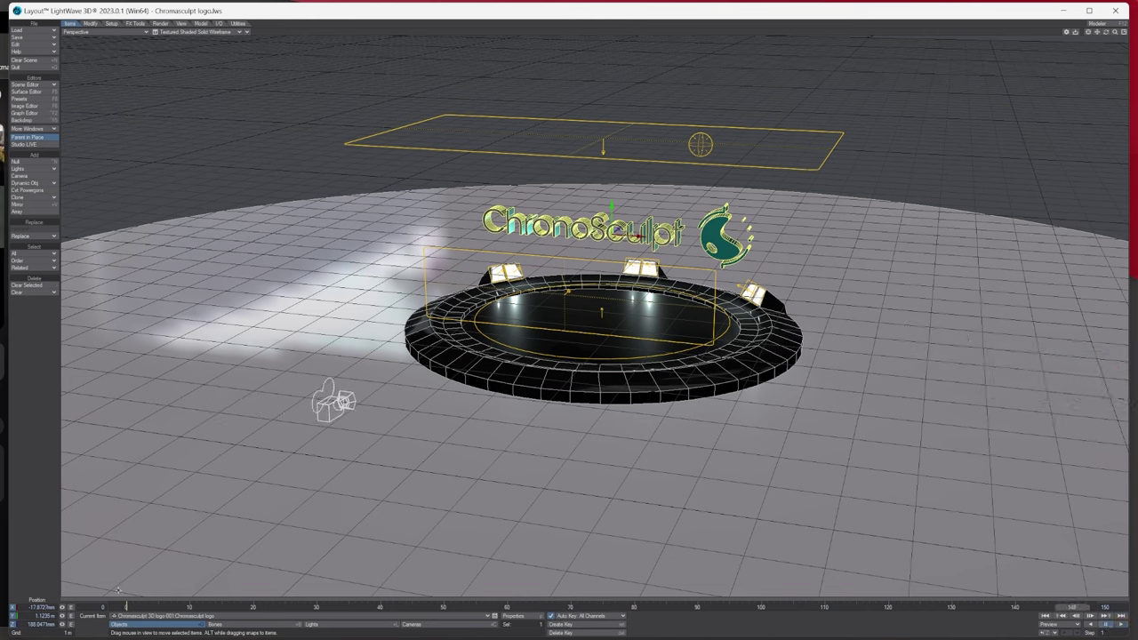
click(128, 607)
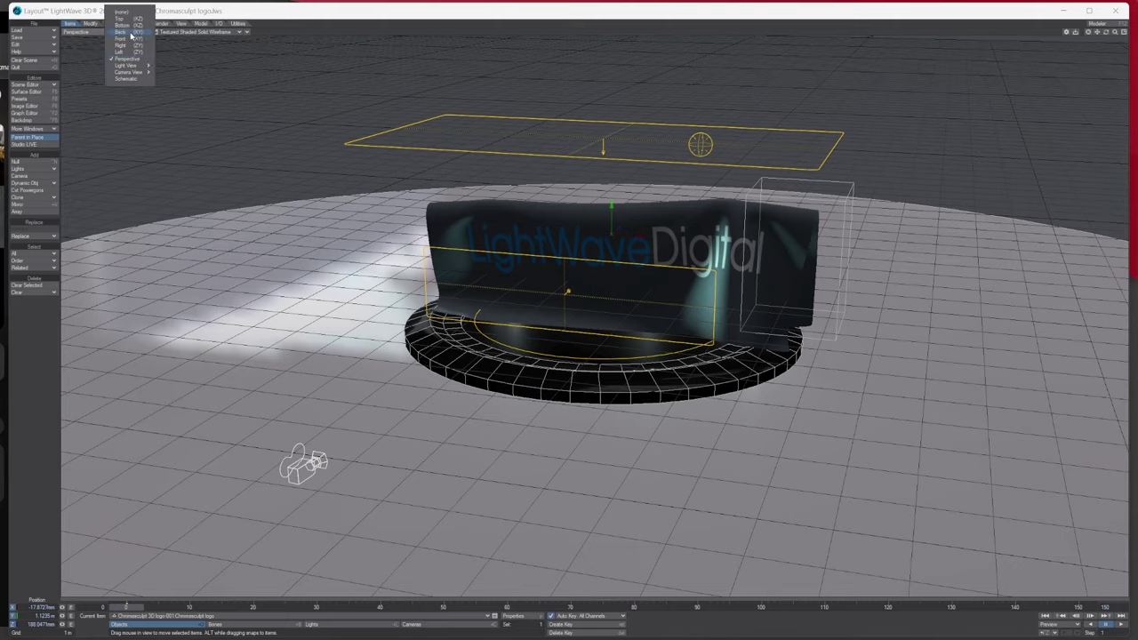
click(174, 88)
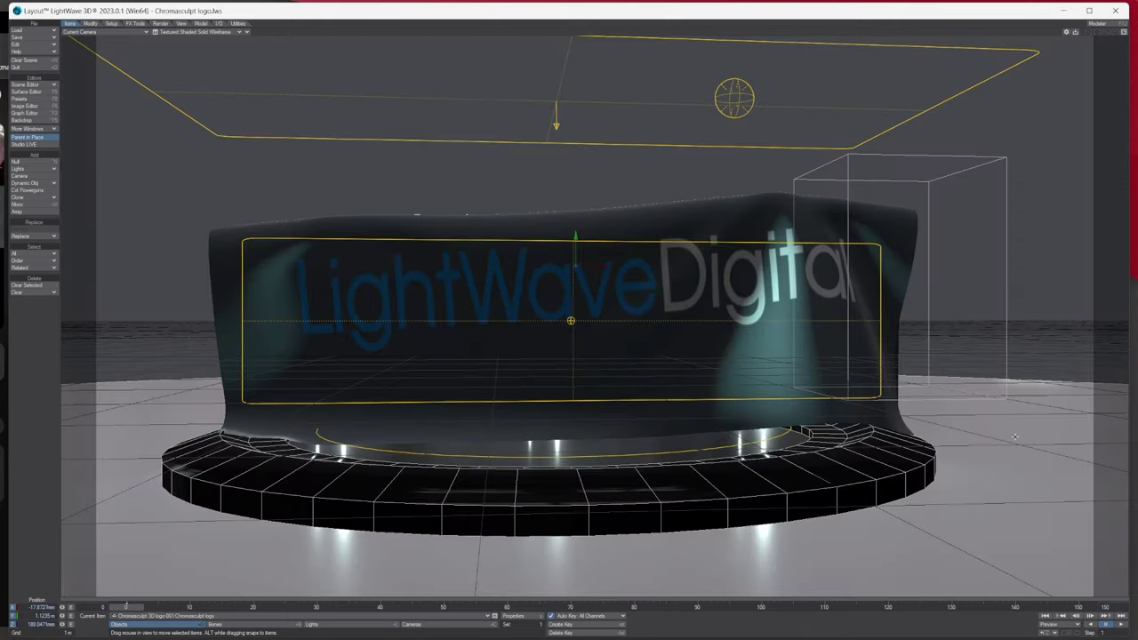
click(1114, 627)
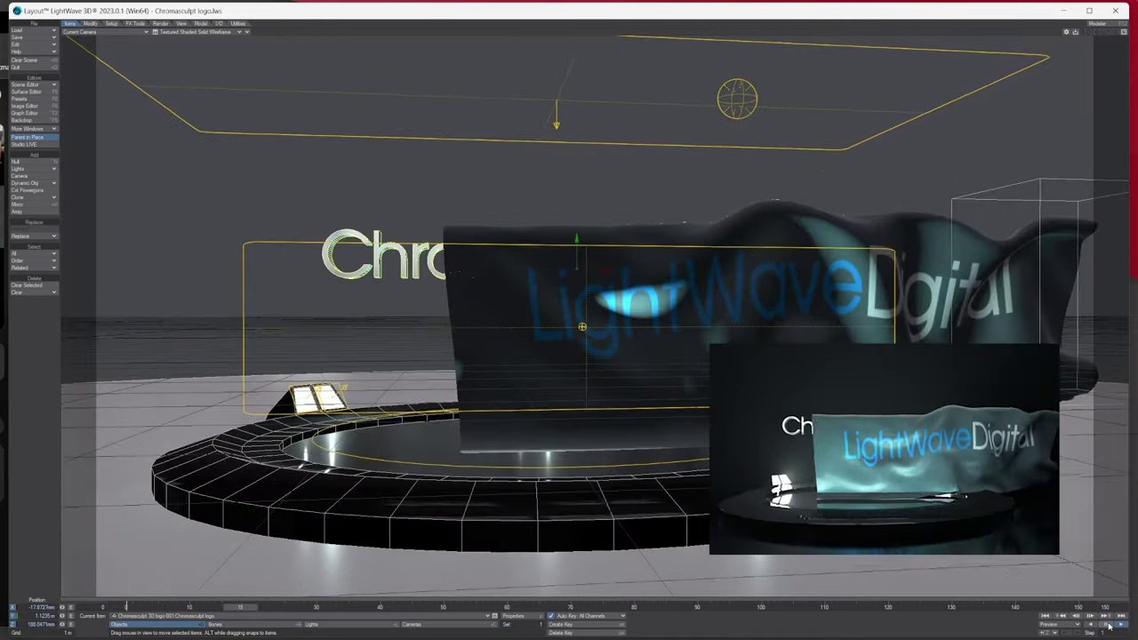